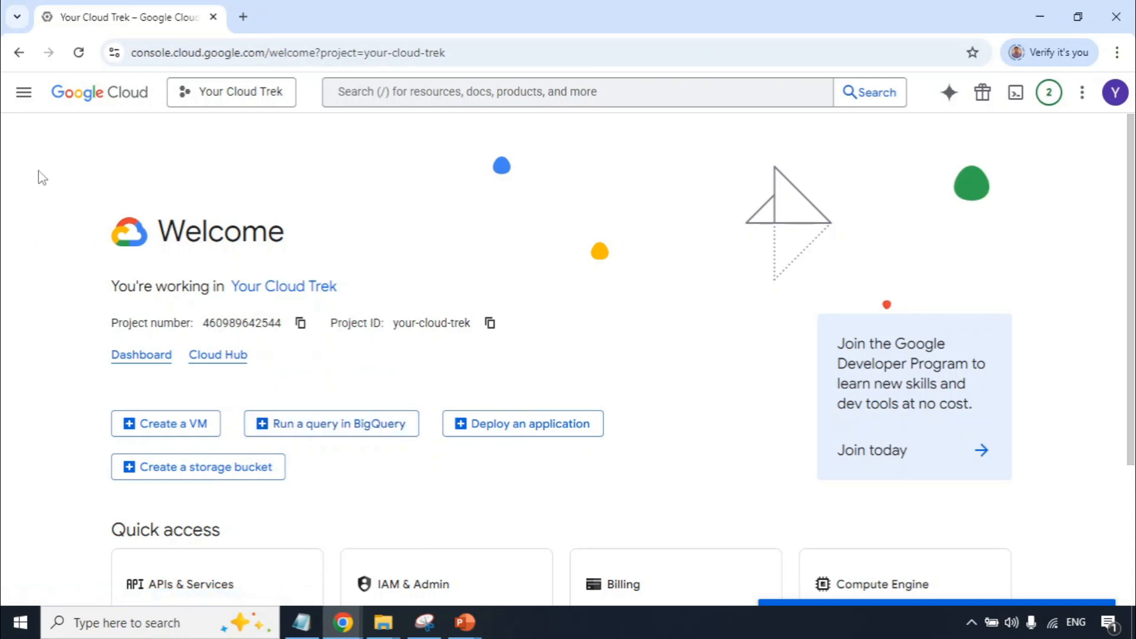
# Open Cloud Storage from the product list in a new browser tab and switch to that tab.
pyautogui.click(25, 101)
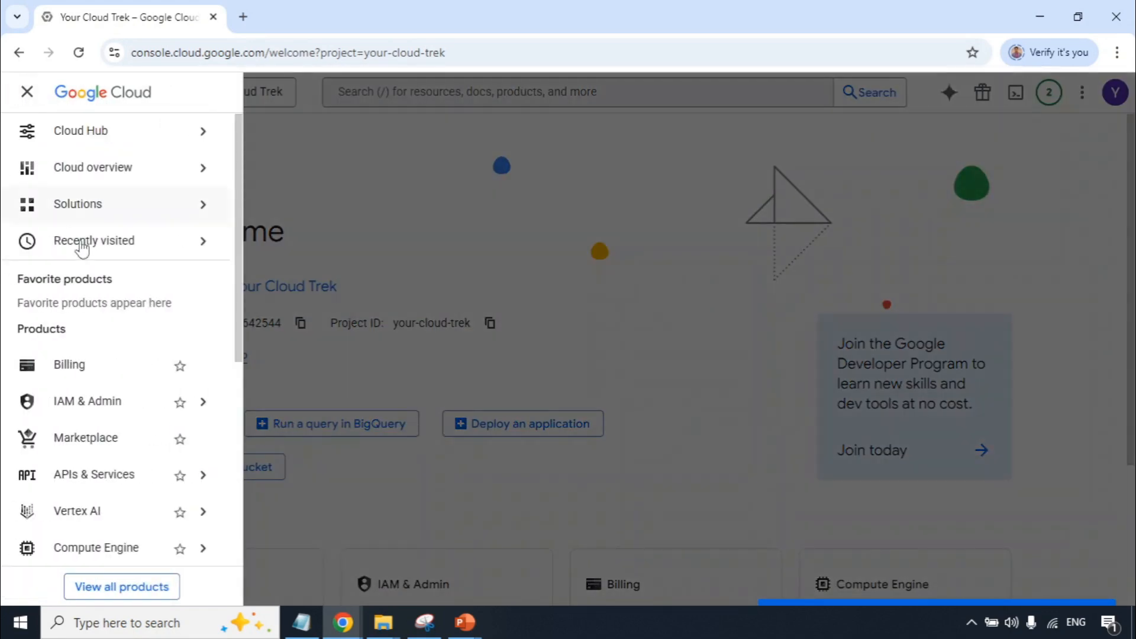
pyautogui.scroll(-2, 82, 441)
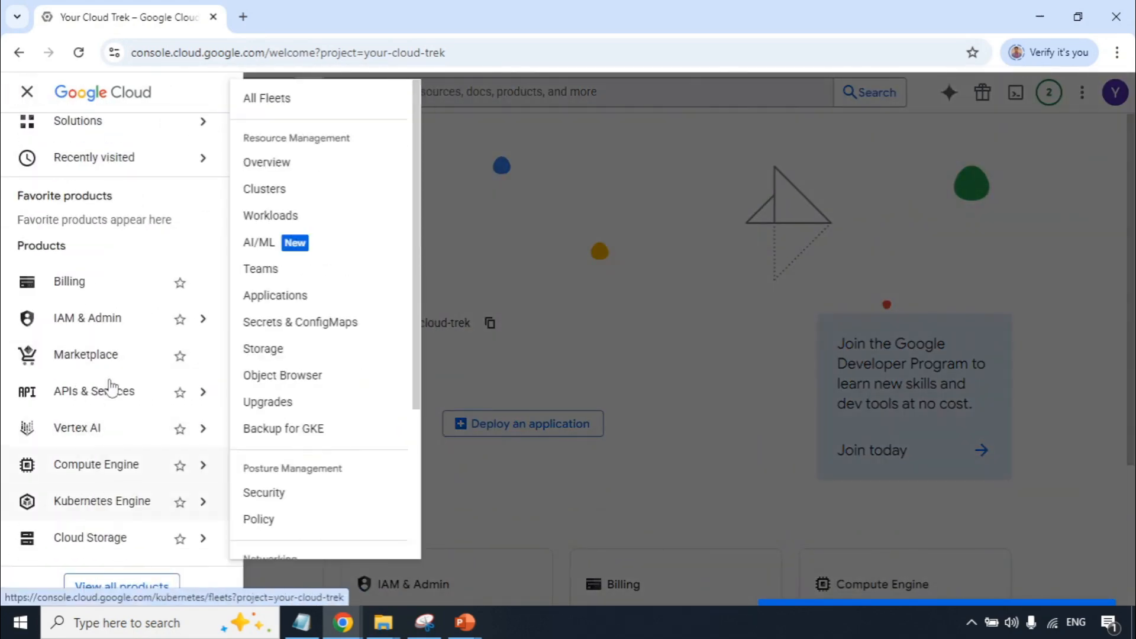
pyautogui.scroll(-2, 100, 459)
pyautogui.rightClick(97, 451)
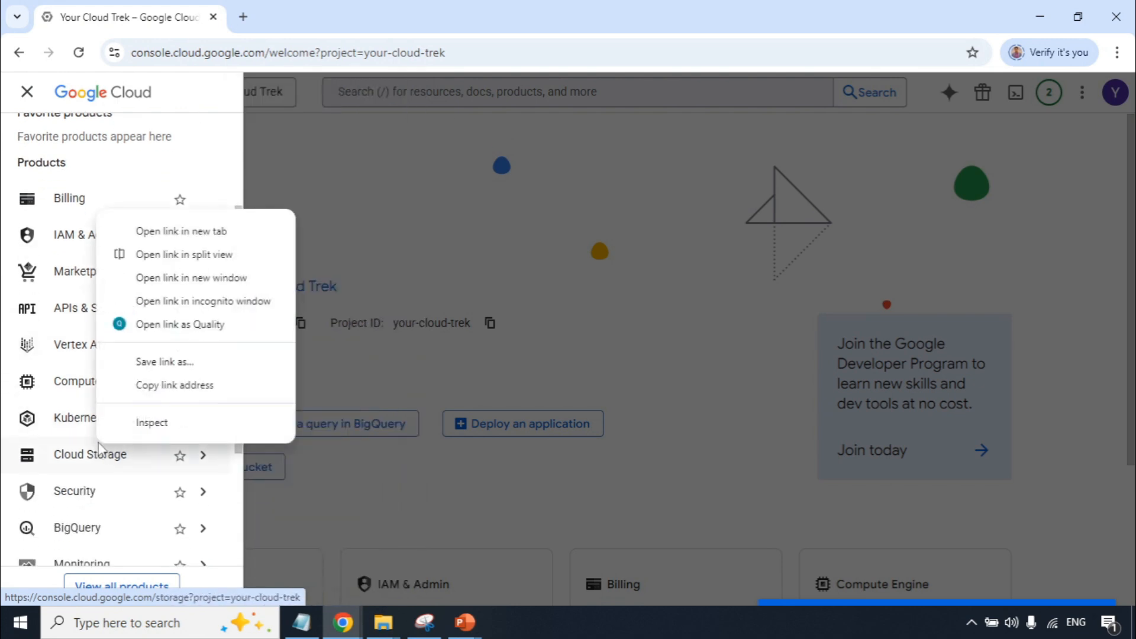
pyautogui.click(175, 232)
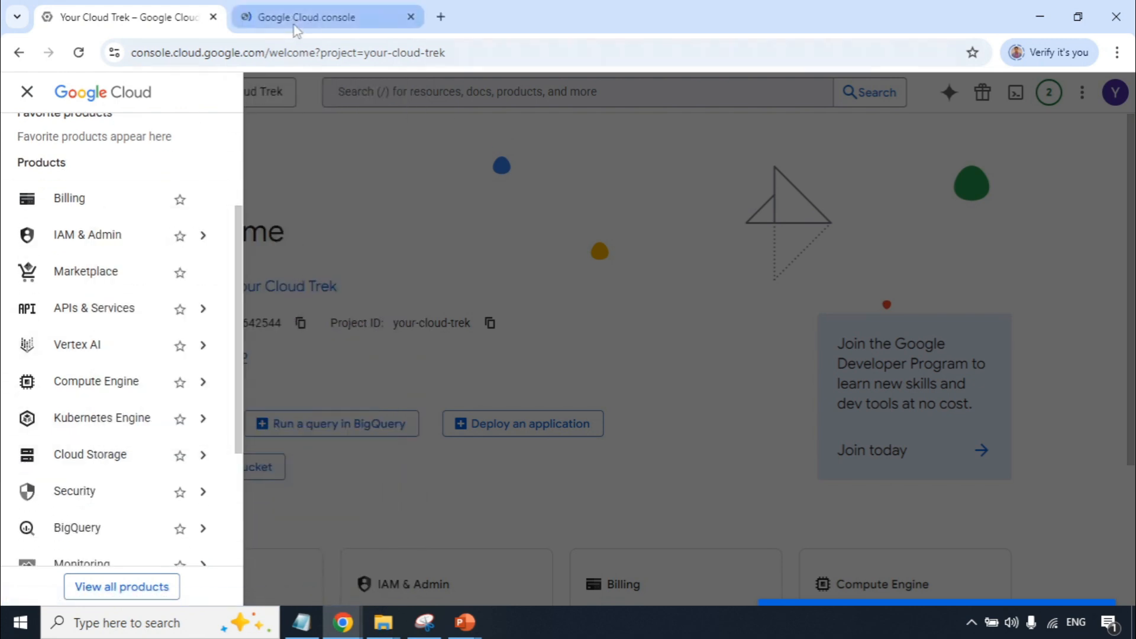
pyautogui.click(292, 22)
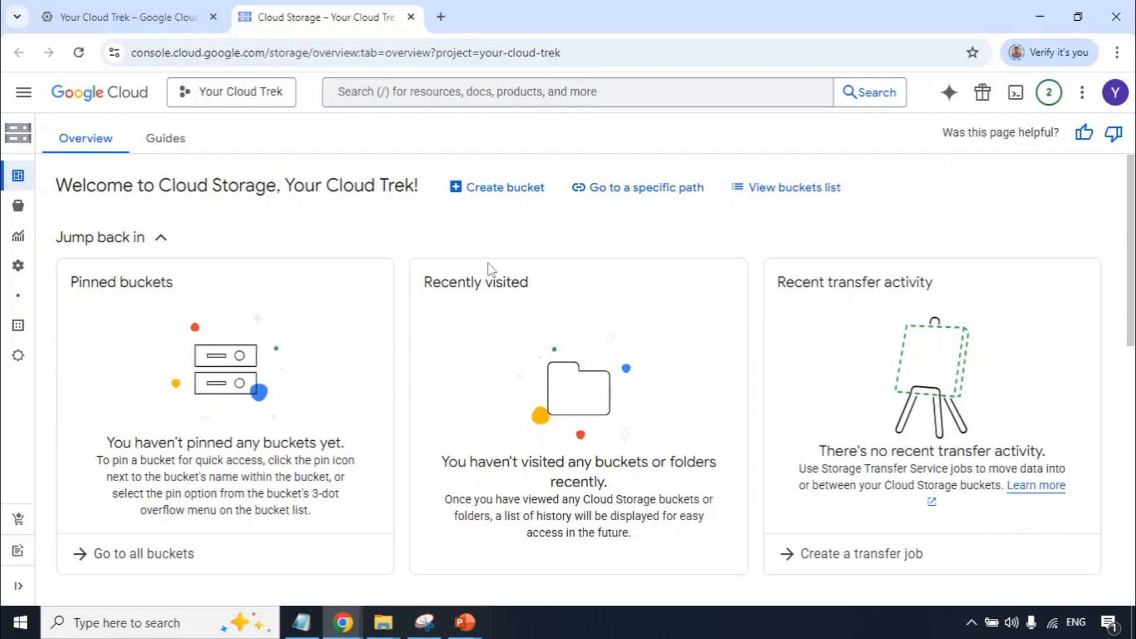
# Start creating a bucket named data-lake-your-cloud-trek-1 and continue to the data location settings.
pyautogui.click(502, 190)
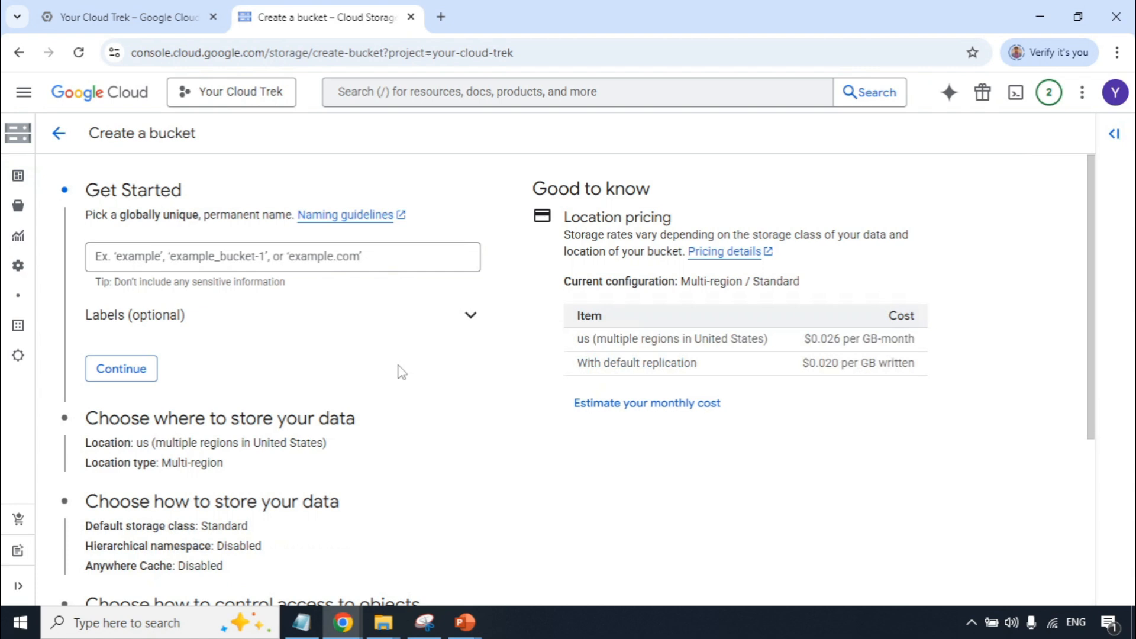
pyautogui.click(413, 259)
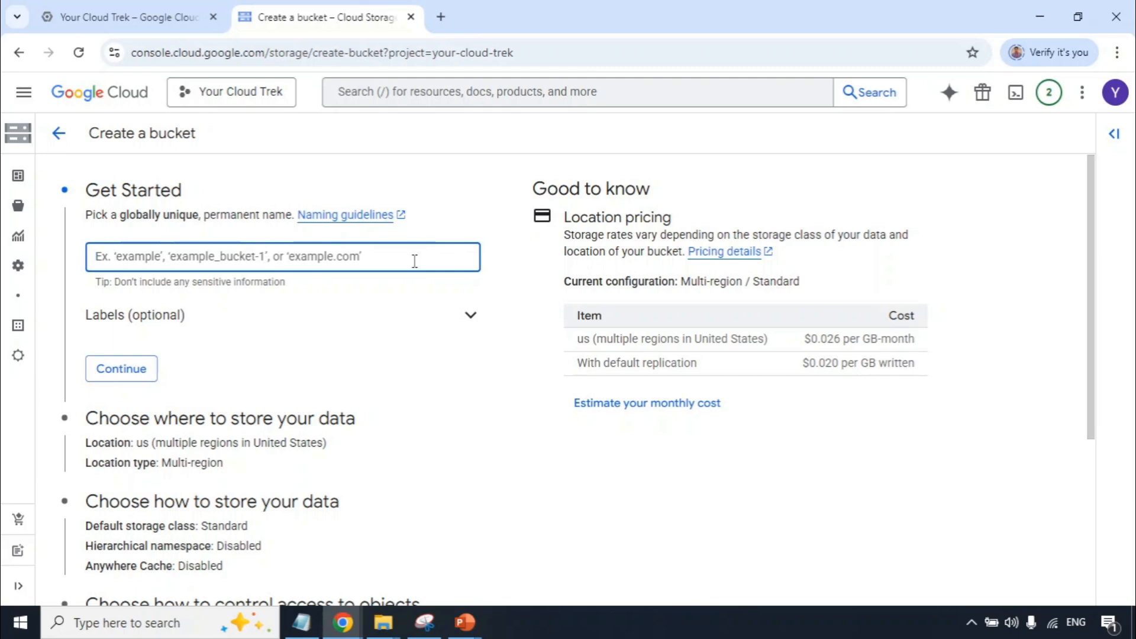
pyautogui.write('data-lake')
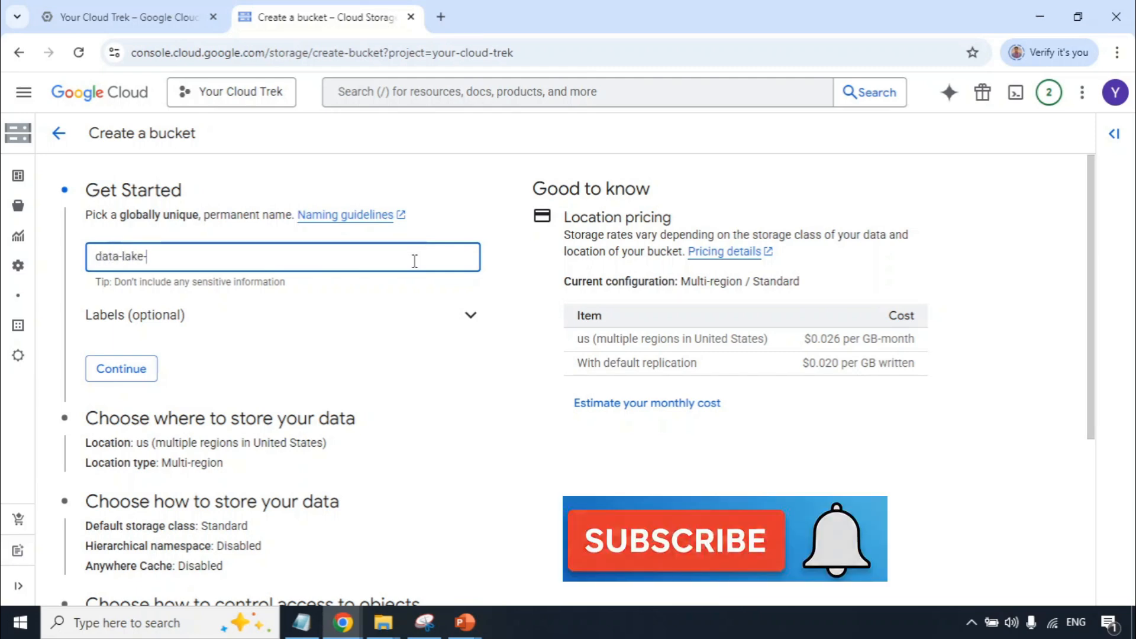
pyautogui.write('-your-cloud-trek-1')
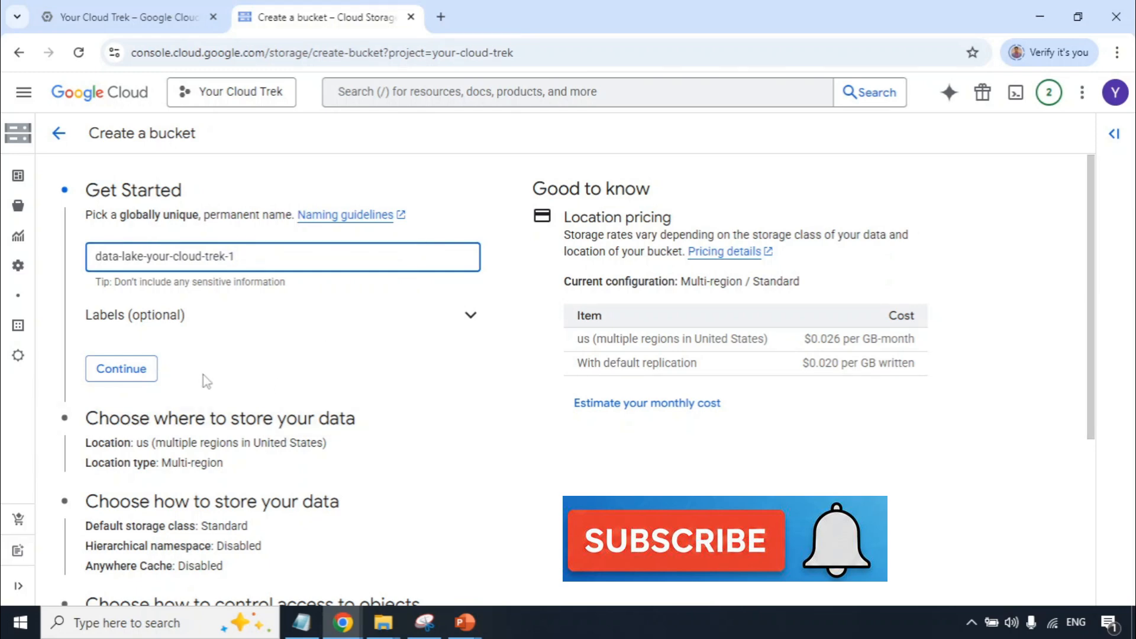
pyautogui.click(109, 372)
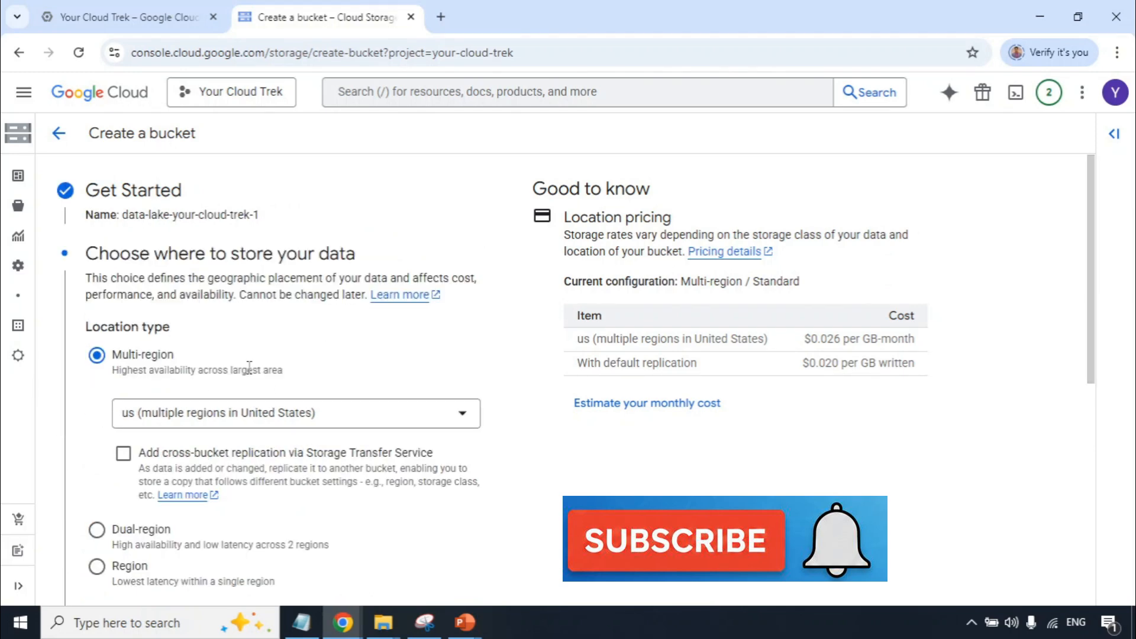
# Set the bucket's multi-region location to asia (multiple regions in Asia).
pyautogui.scroll(-1, 250, 363)
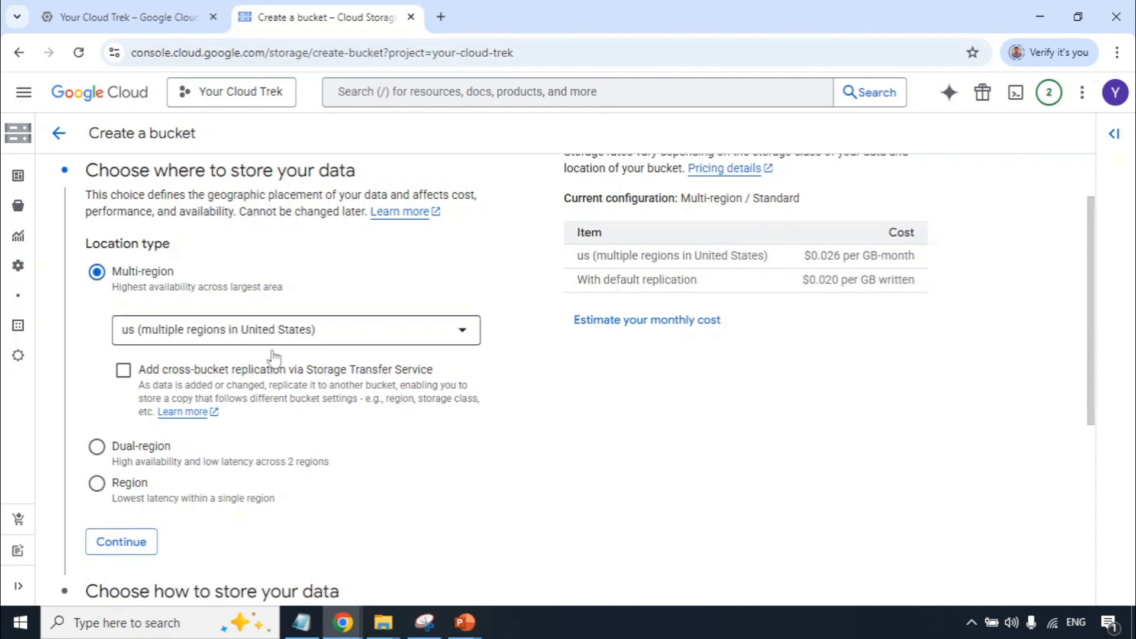
pyautogui.click(464, 329)
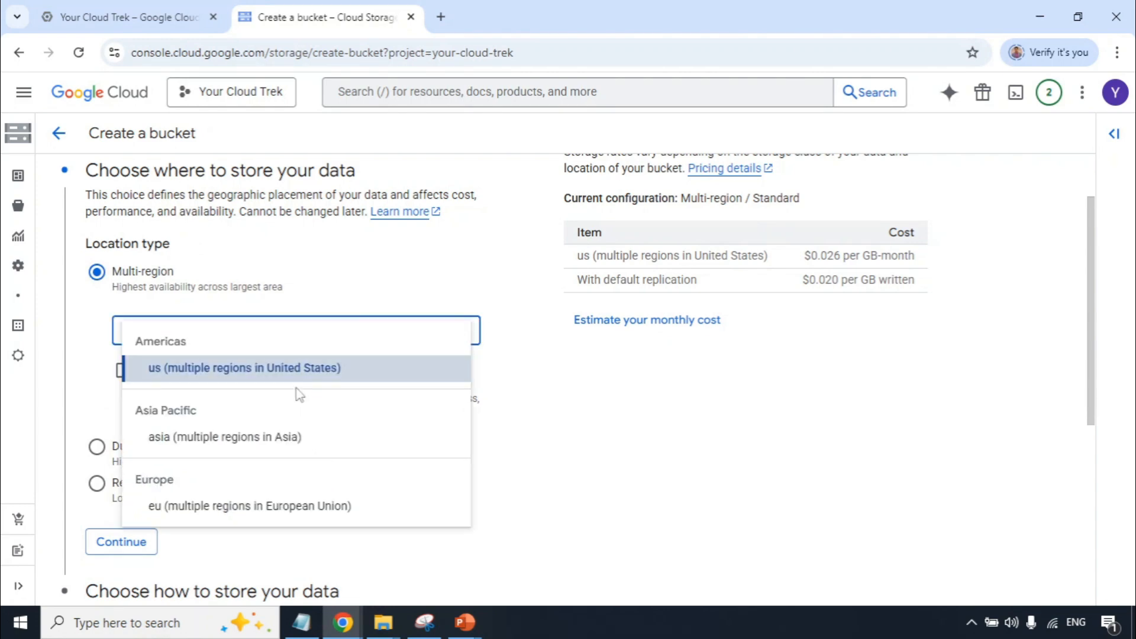
pyautogui.click(209, 440)
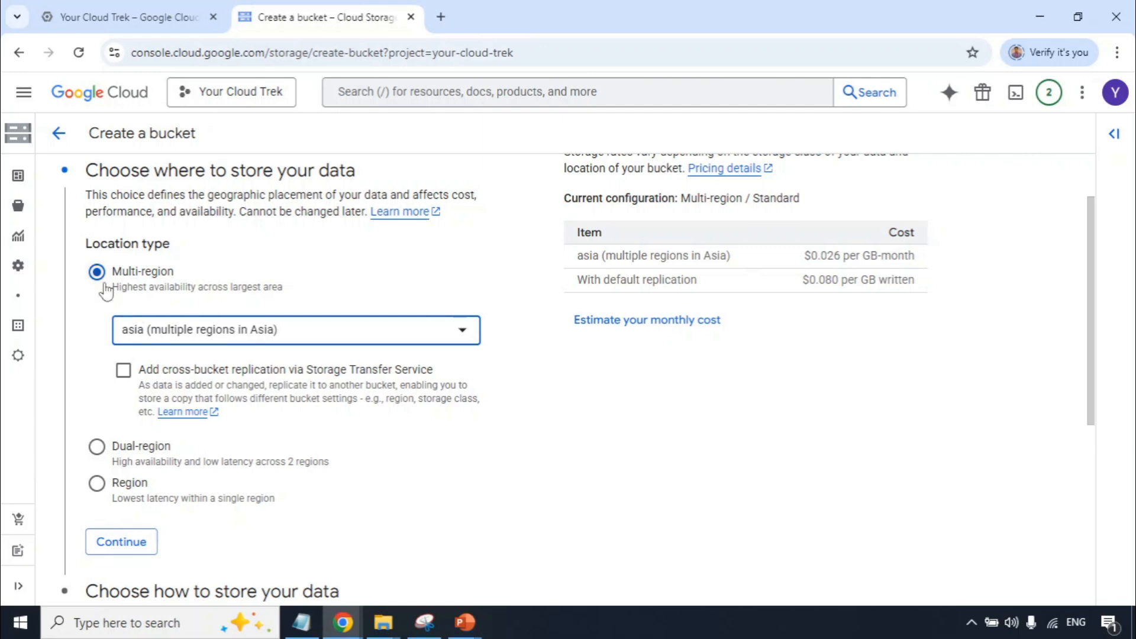
# Change the bucket's location type to Region and choose asia-south1 (Mumbai).
pyautogui.click(96, 484)
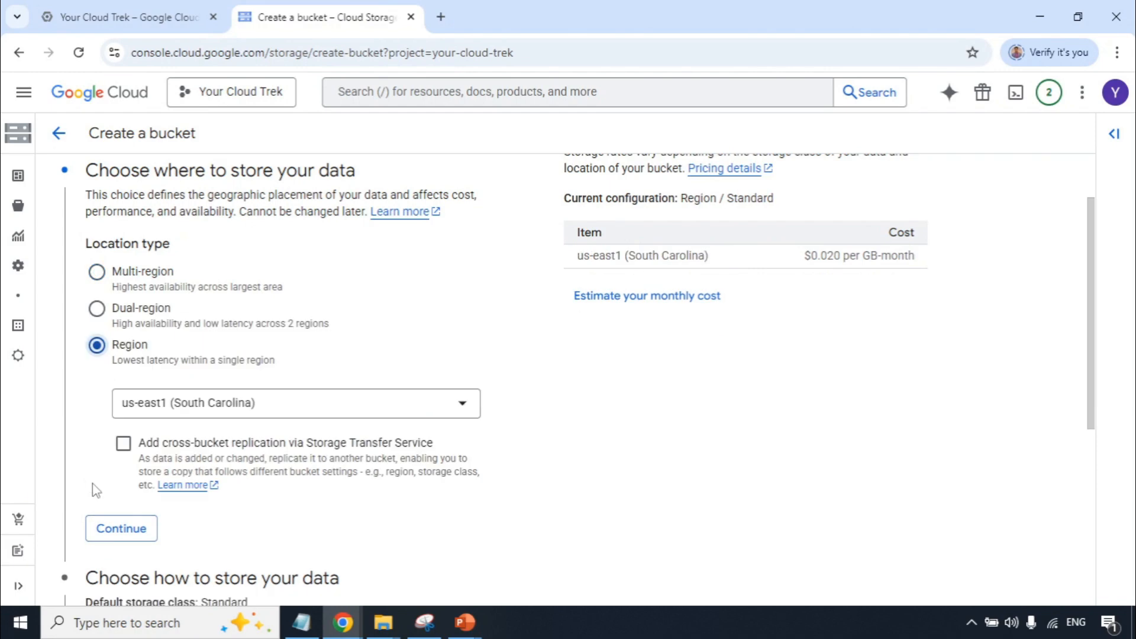
pyautogui.click(383, 408)
pyautogui.scroll(-3, 342, 387)
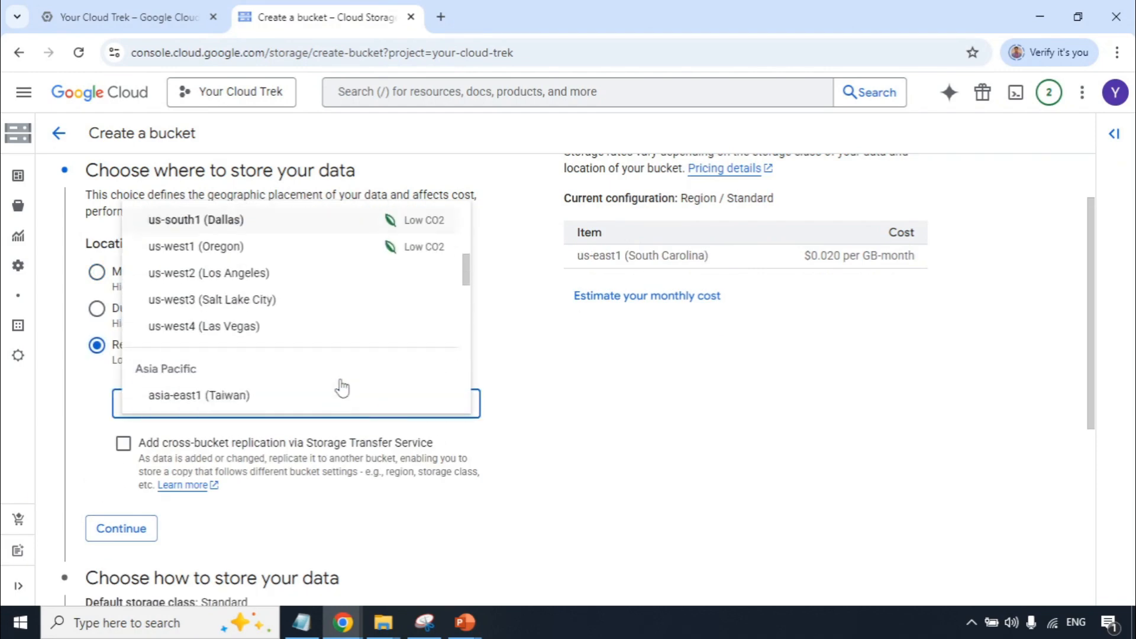
pyautogui.scroll(-5, 342, 387)
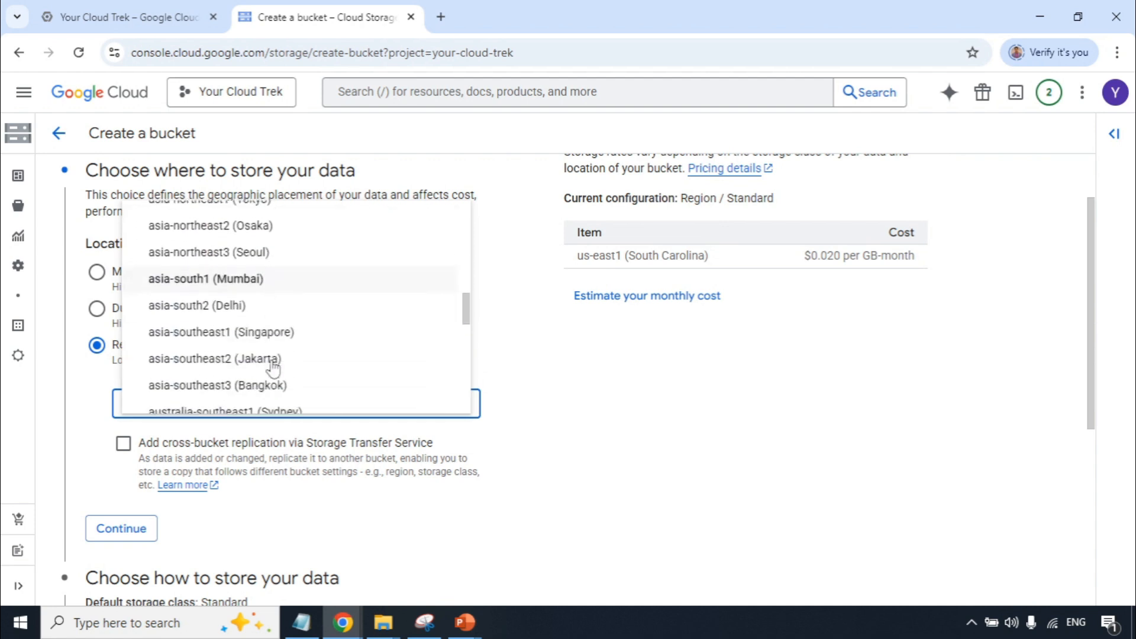
pyautogui.scroll(4, 273, 368)
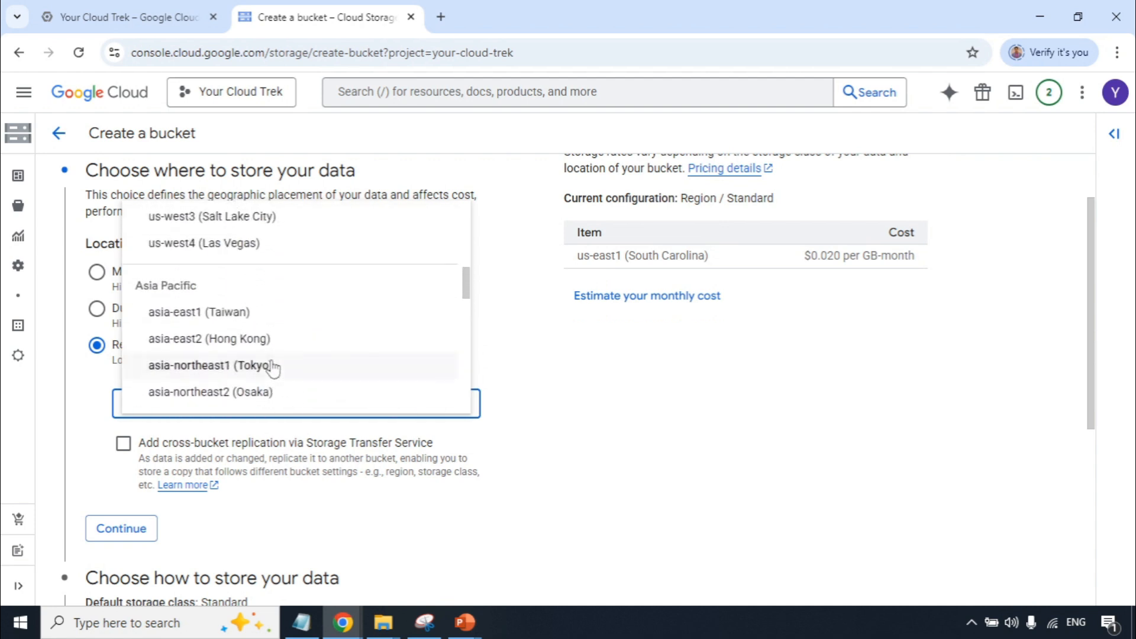
pyautogui.scroll(-1, 272, 368)
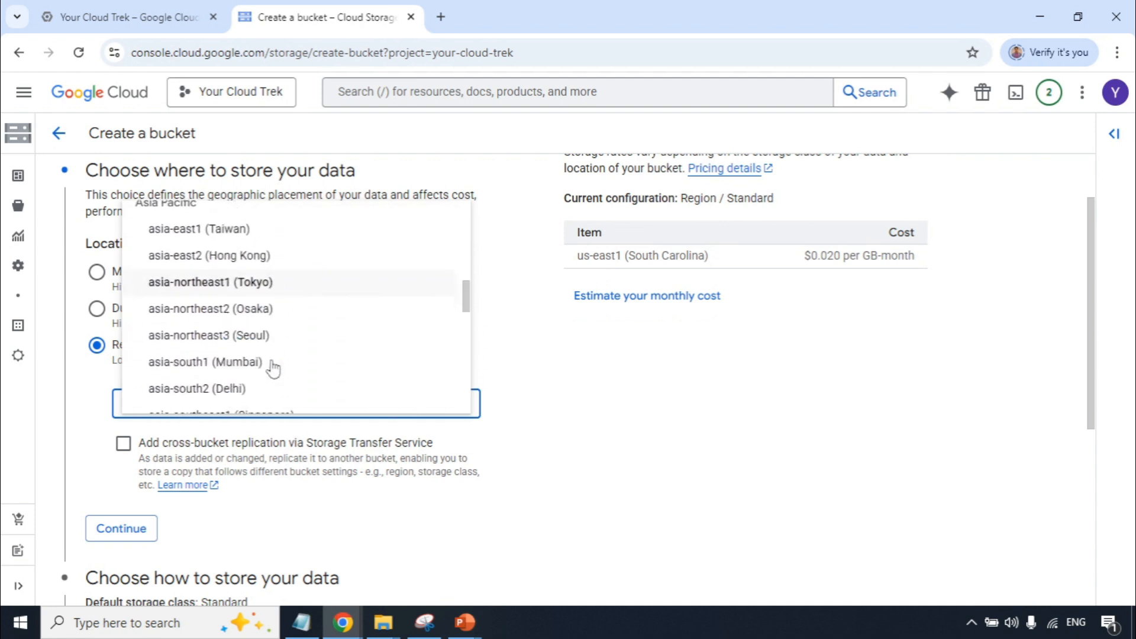
pyautogui.click(208, 364)
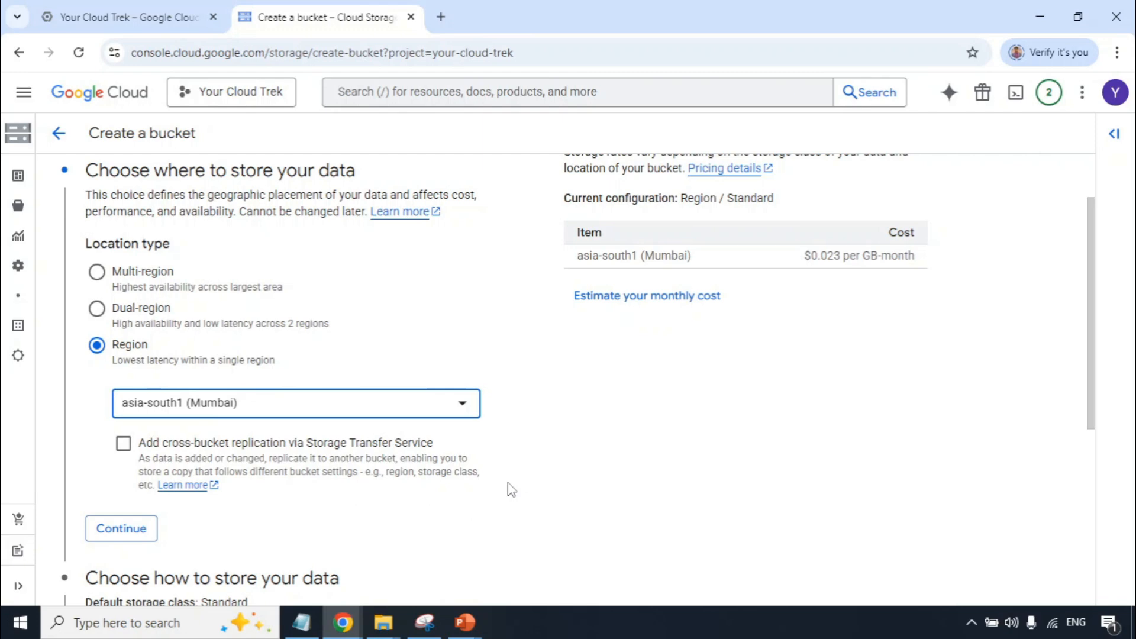
pyautogui.scroll(2, 508, 481)
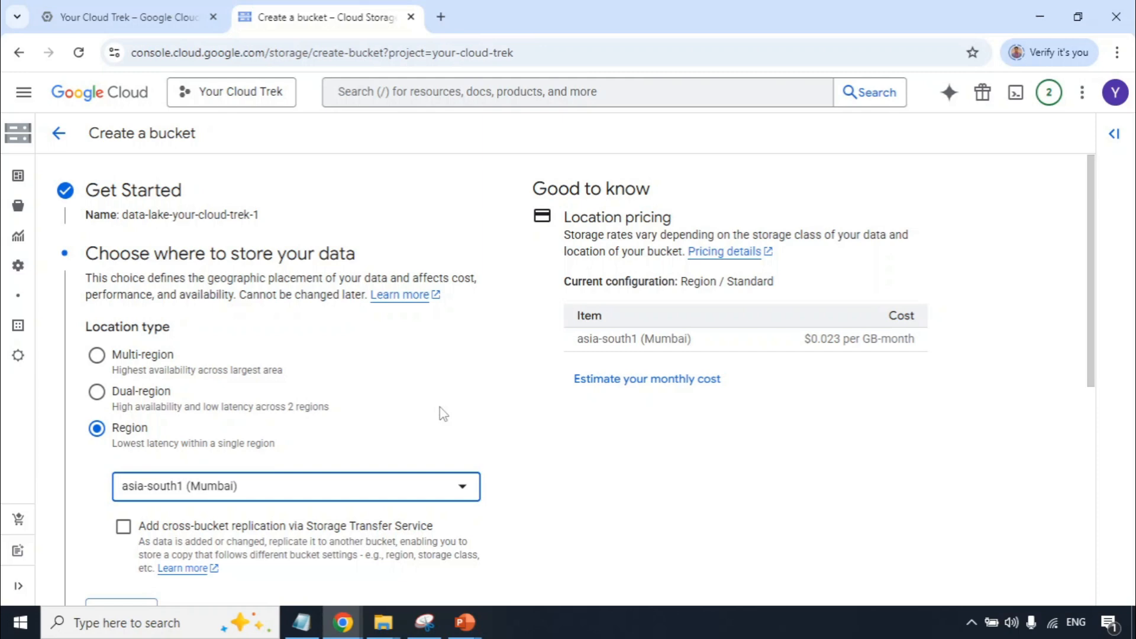
pyautogui.scroll(-7, 444, 414)
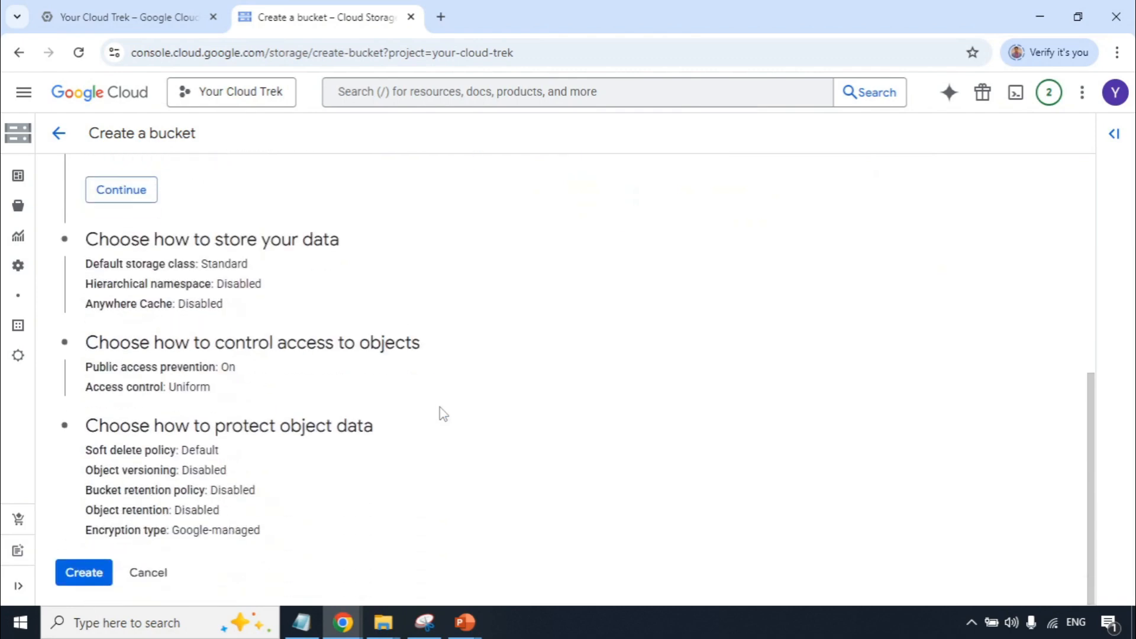
pyautogui.click(85, 574)
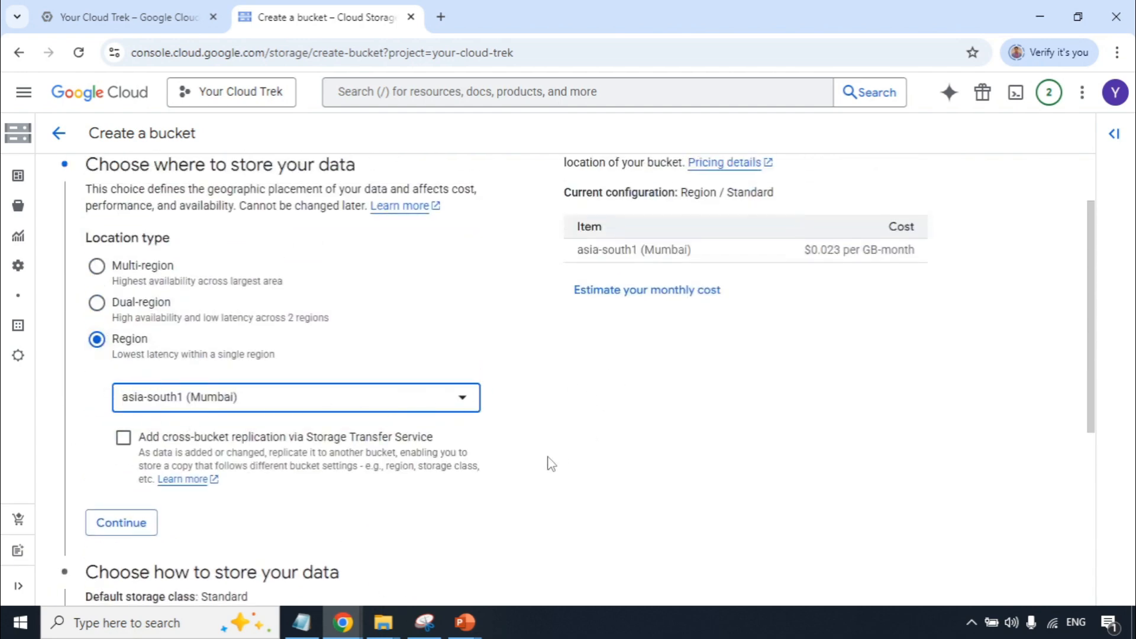
# Set the location type to Region with us-east1 (South Carolina) and create the bucket with public access prevention enforced.
pyautogui.click(98, 267)
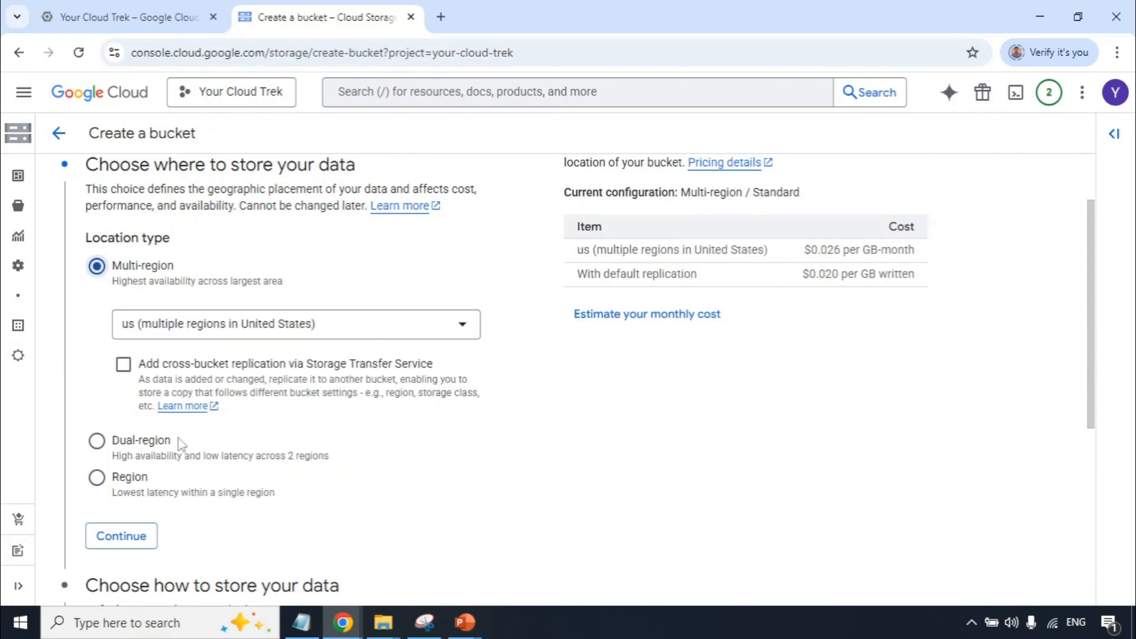
pyautogui.click(97, 478)
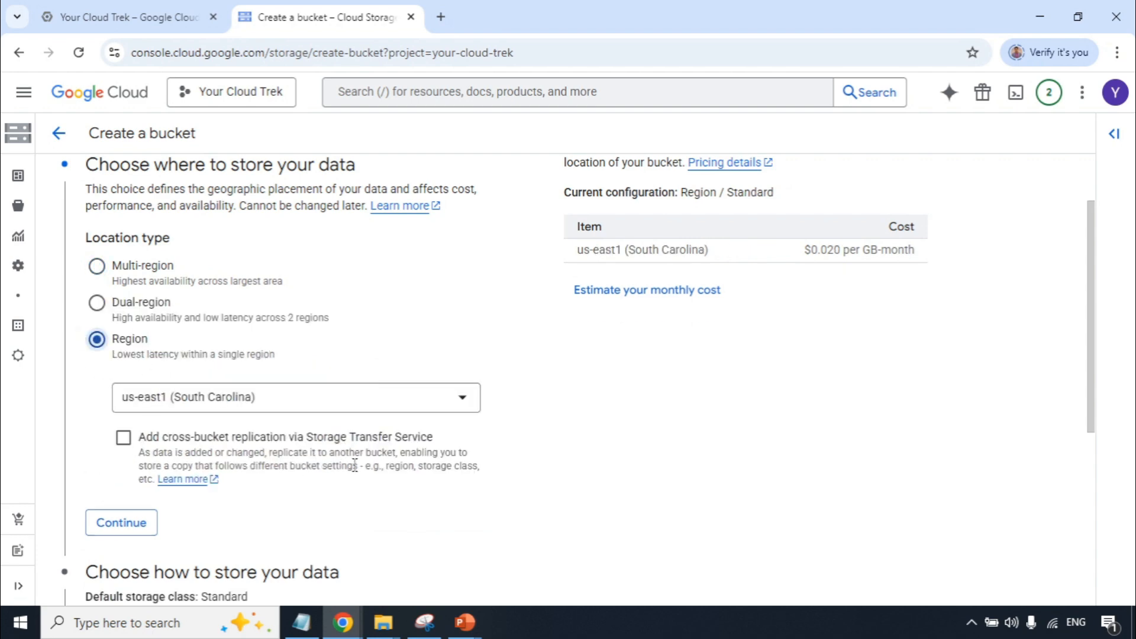
pyautogui.scroll(-5, 354, 464)
pyautogui.click(106, 574)
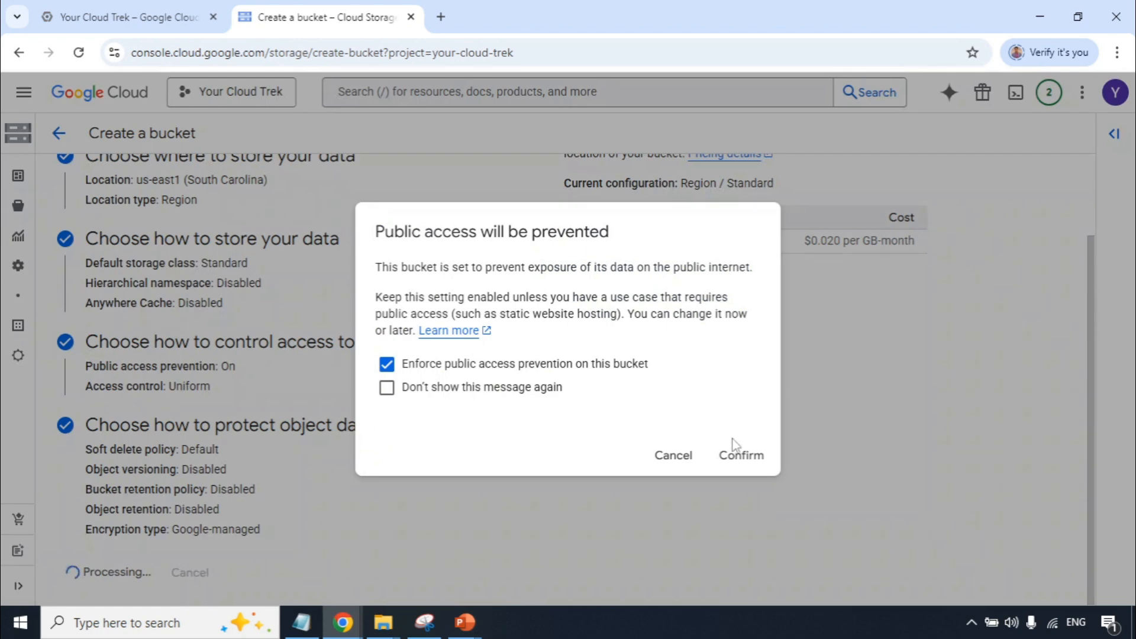
pyautogui.click(739, 465)
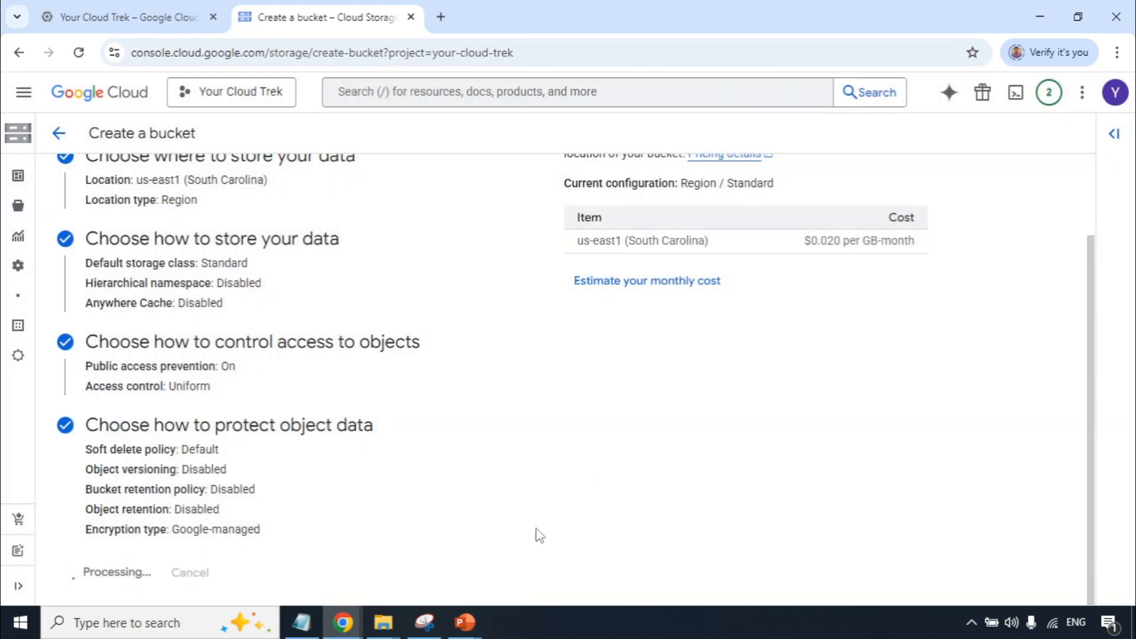
# Switch to the PowerPoint data lake slide show and use the Pen to box the central storage and draw an arrow pointing down at it.
pyautogui.click(558, 550)
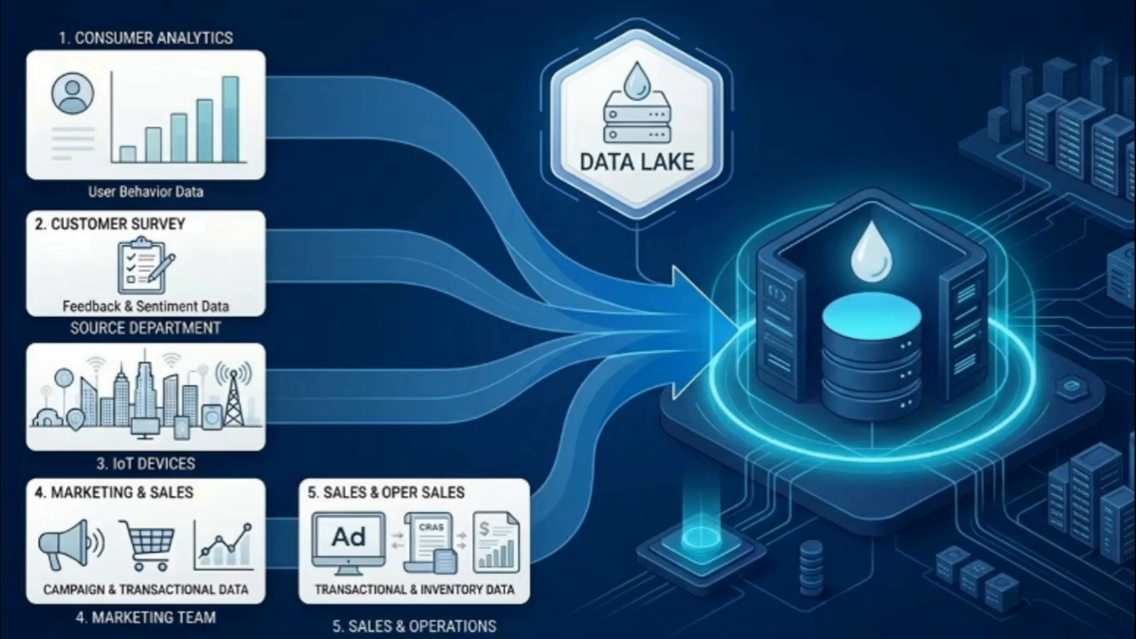
pyautogui.rightClick(606, 296)
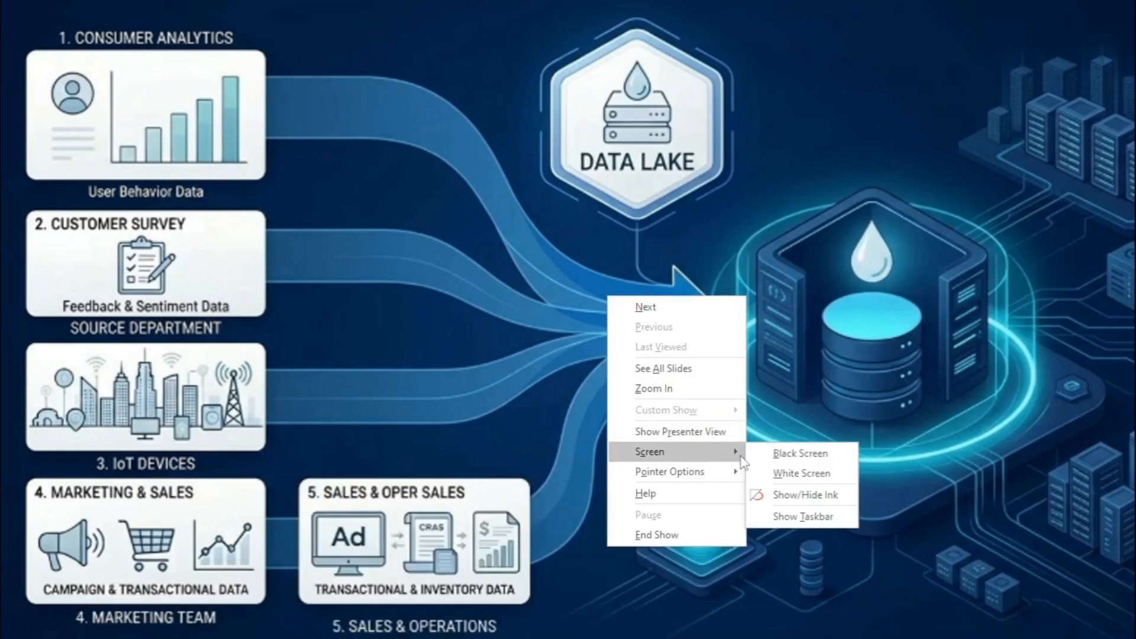
pyautogui.moveTo(722, 479)
pyautogui.click(787, 466)
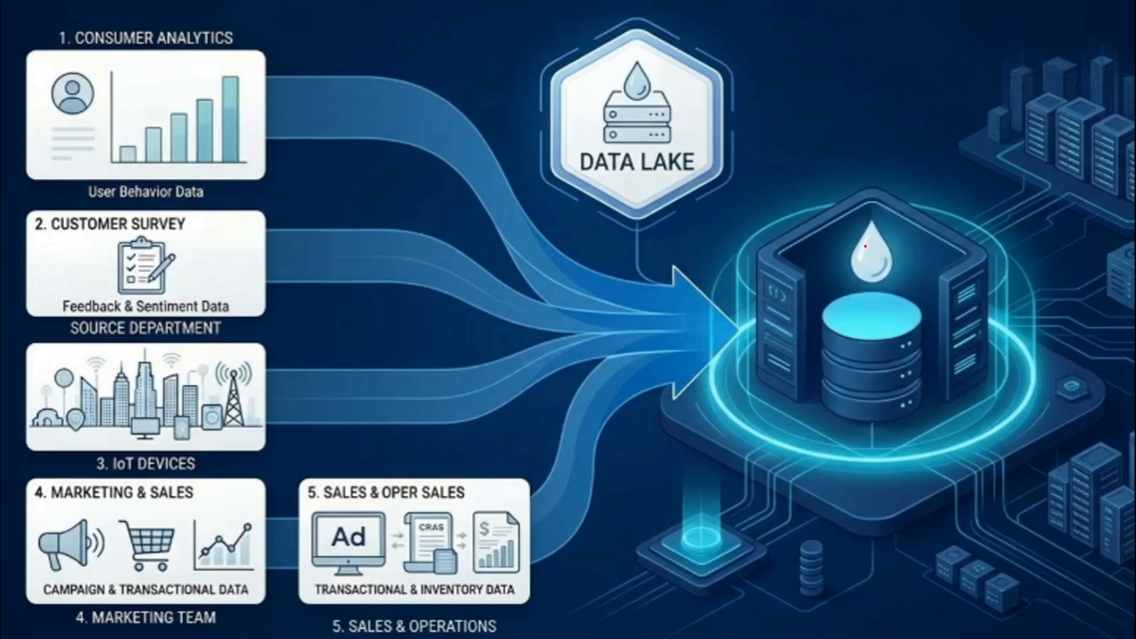
pyautogui.moveTo(775, 170)
pyautogui.mouseDown()
pyautogui.moveTo(965, 166)
pyautogui.moveTo(976, 408)
pyautogui.moveTo(742, 431)
pyautogui.moveTo(727, 234)
pyautogui.moveTo(742, 174)
pyautogui.moveTo(766, 172)
pyautogui.mouseUp()
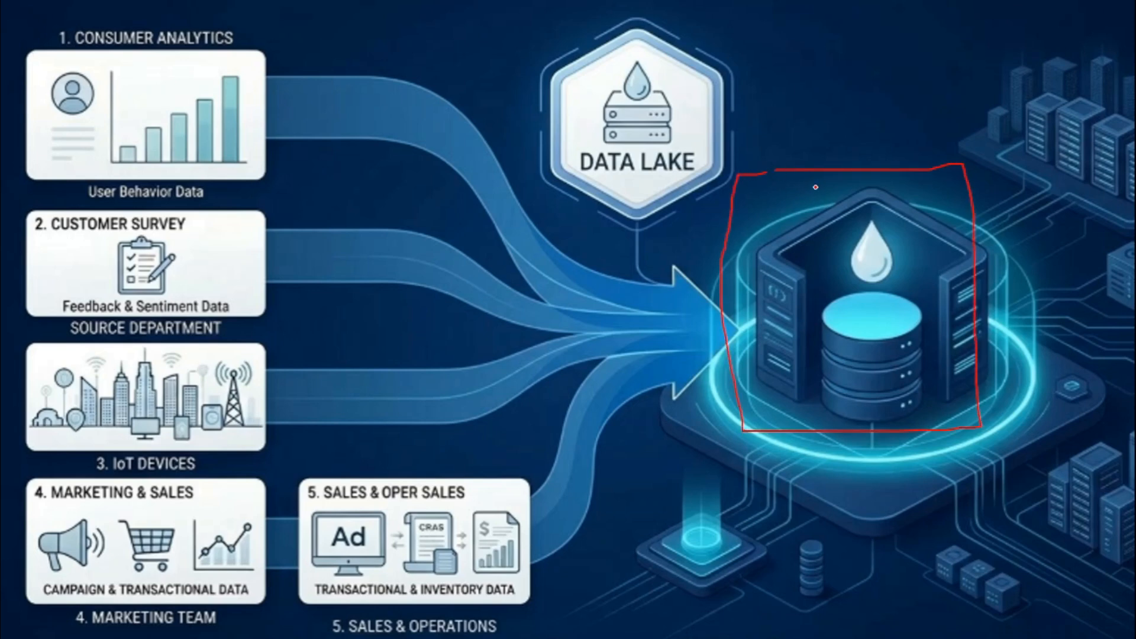
pyautogui.moveTo(862, 106)
pyautogui.mouseDown()
pyautogui.moveTo(865, 190)
pyautogui.moveTo(876, 168)
pyautogui.mouseUp()
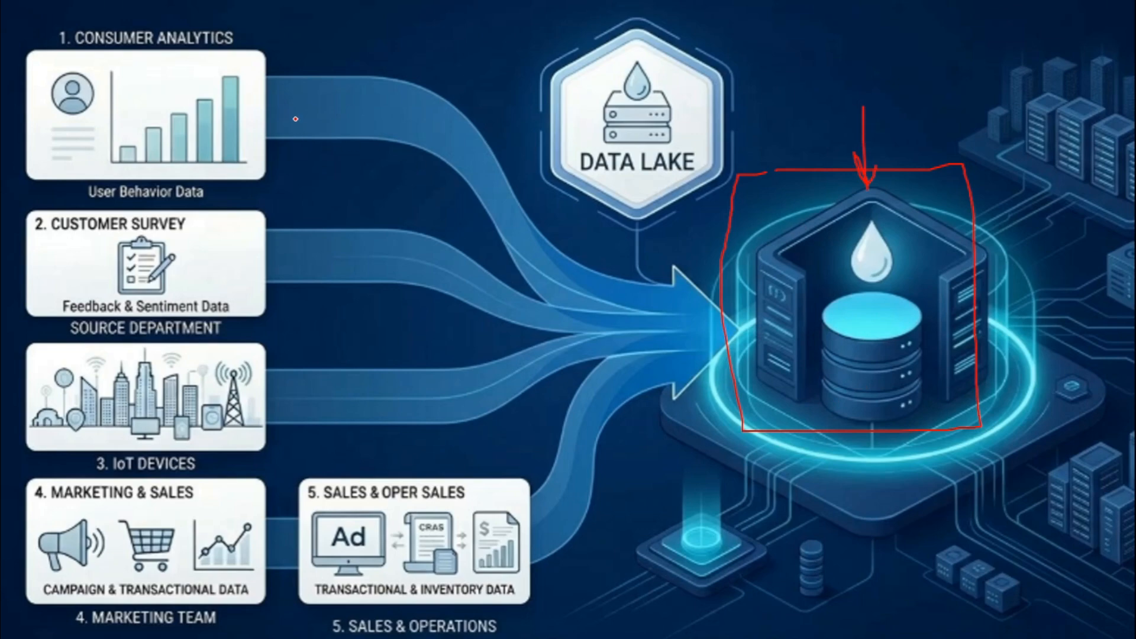
# Draw pen arrows along the flows from the sources into the data lake and add a larger box around the storage.
pyautogui.moveTo(458, 173); pyautogui.dragTo(656, 240)
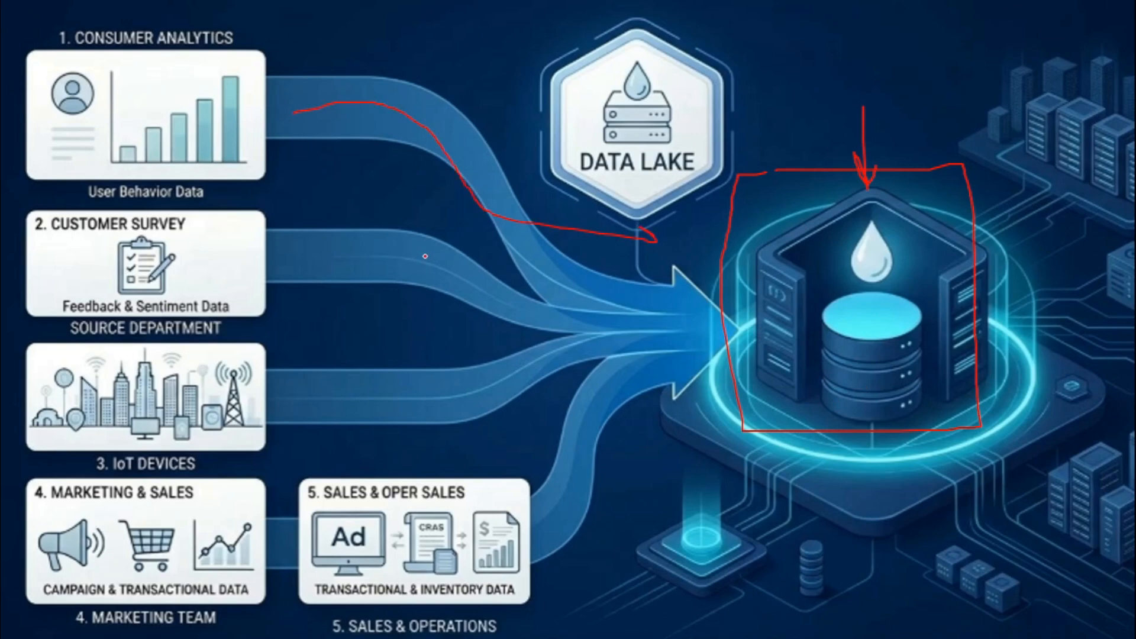
pyautogui.moveTo(323, 254)
pyautogui.mouseDown()
pyautogui.moveTo(526, 296)
pyautogui.moveTo(673, 296)
pyautogui.mouseUp()
pyautogui.moveTo(305, 389)
pyautogui.mouseDown()
pyautogui.moveTo(452, 392)
pyautogui.moveTo(677, 357)
pyautogui.mouseUp()
pyautogui.moveTo(552, 507)
pyautogui.mouseDown()
pyautogui.moveTo(569, 450)
pyautogui.moveTo(635, 405)
pyautogui.mouseUp()
pyautogui.moveTo(847, 142)
pyautogui.mouseDown()
pyautogui.moveTo(784, 142)
pyautogui.moveTo(713, 213)
pyautogui.moveTo(715, 458)
pyautogui.moveTo(994, 439)
pyautogui.moveTo(1018, 147)
pyautogui.moveTo(825, 152)
pyautogui.mouseUp()
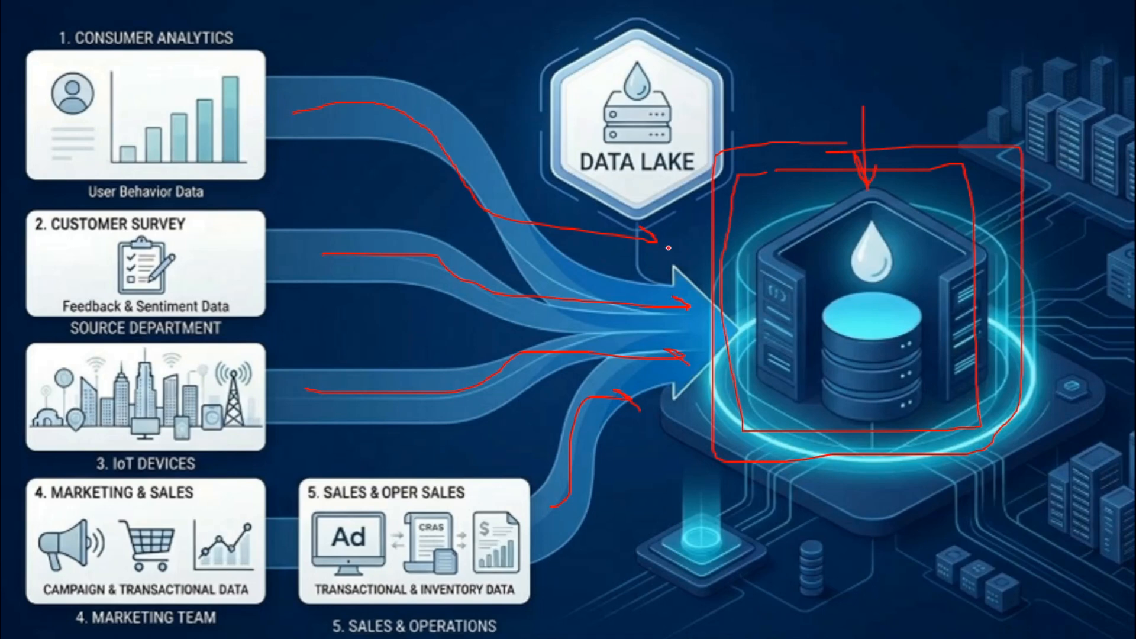
# Mark the five source cards on the slide with pen strokes, from Consumer Analytics through Sales & Operations.
pyautogui.moveTo(115, 74)
pyautogui.mouseDown()
pyautogui.moveTo(132, 103)
pyautogui.moveTo(220, 60)
pyautogui.mouseUp()
pyautogui.moveTo(78, 251)
pyautogui.mouseDown()
pyautogui.moveTo(80, 273)
pyautogui.moveTo(207, 234)
pyautogui.mouseUp()
pyautogui.moveTo(87, 374)
pyautogui.mouseDown()
pyautogui.moveTo(89, 395)
pyautogui.moveTo(190, 368)
pyautogui.mouseUp()
pyautogui.moveTo(111, 492); pyautogui.dragTo(177, 494)
pyautogui.moveTo(310, 536); pyautogui.dragTo(445, 497)
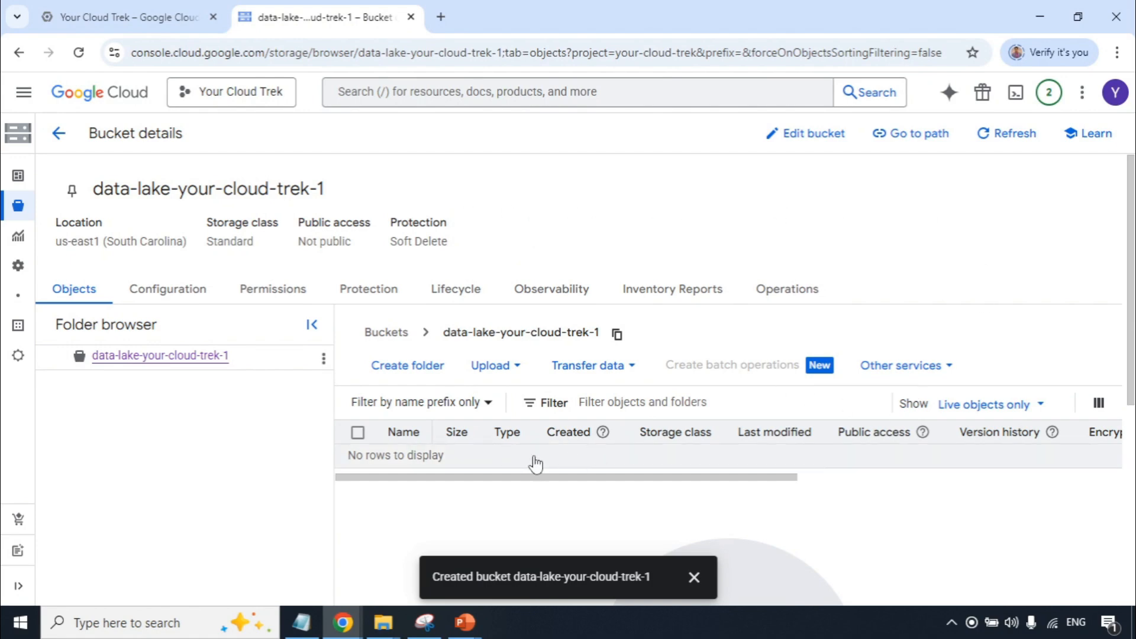
# Switch back to the Google Cloud console and dismiss the bucket creation notification.
pyautogui.click(693, 579)
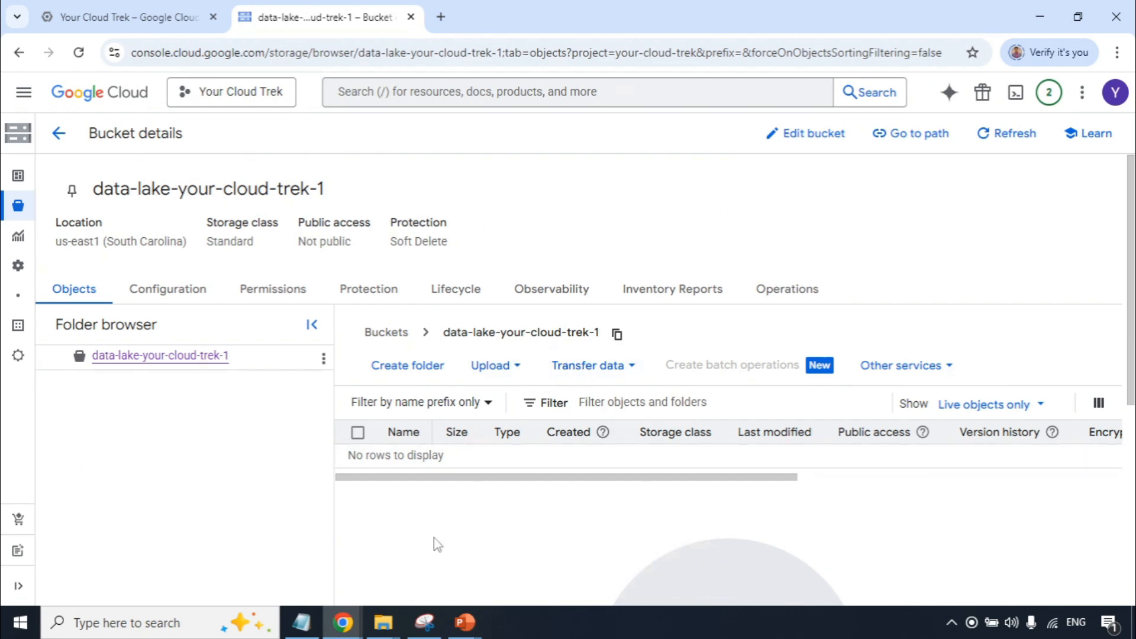
# Switch to the MyData folder in File Explorer, view the contents of Consumer analytics and Cust survey, and return to MyData.
pyautogui.moveTo(384, 621)
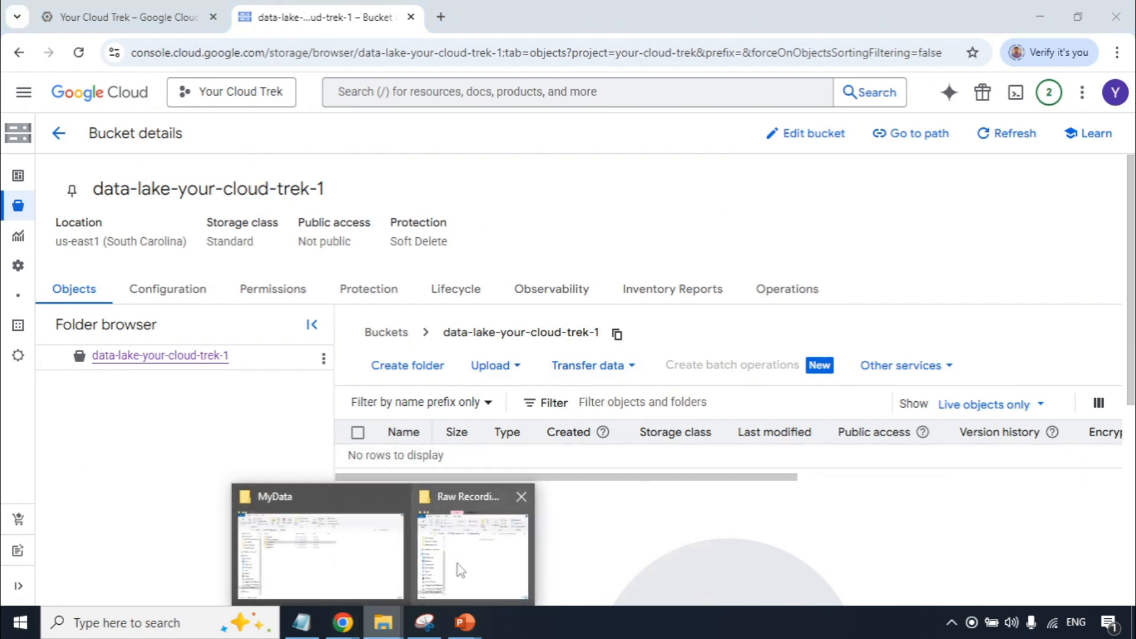
pyautogui.click(388, 570)
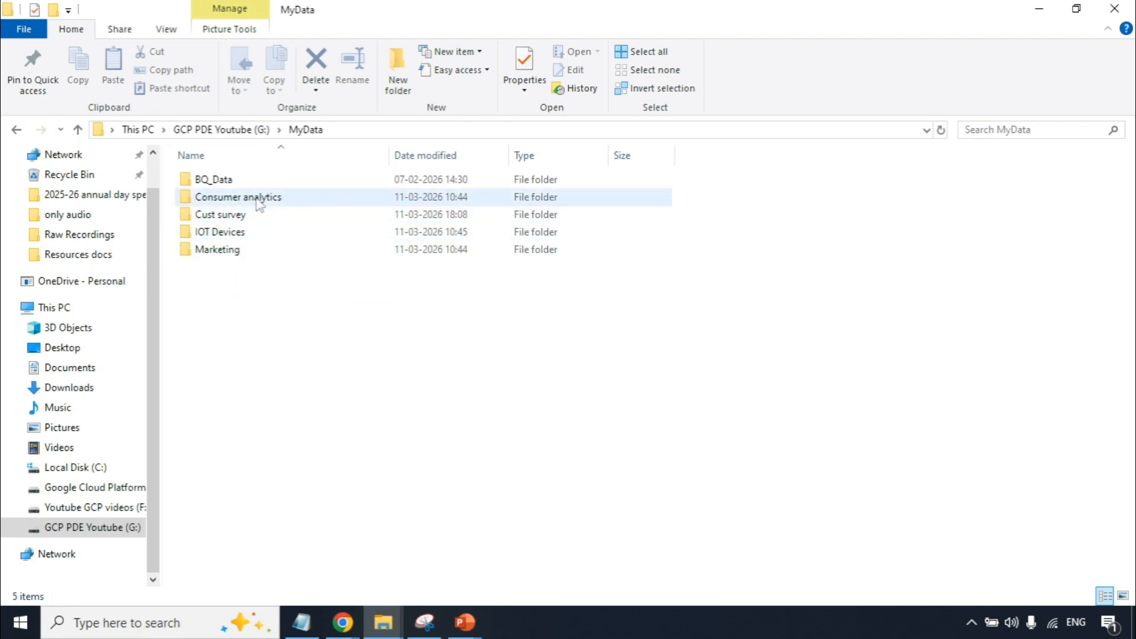
pyautogui.doubleClick(237, 200)
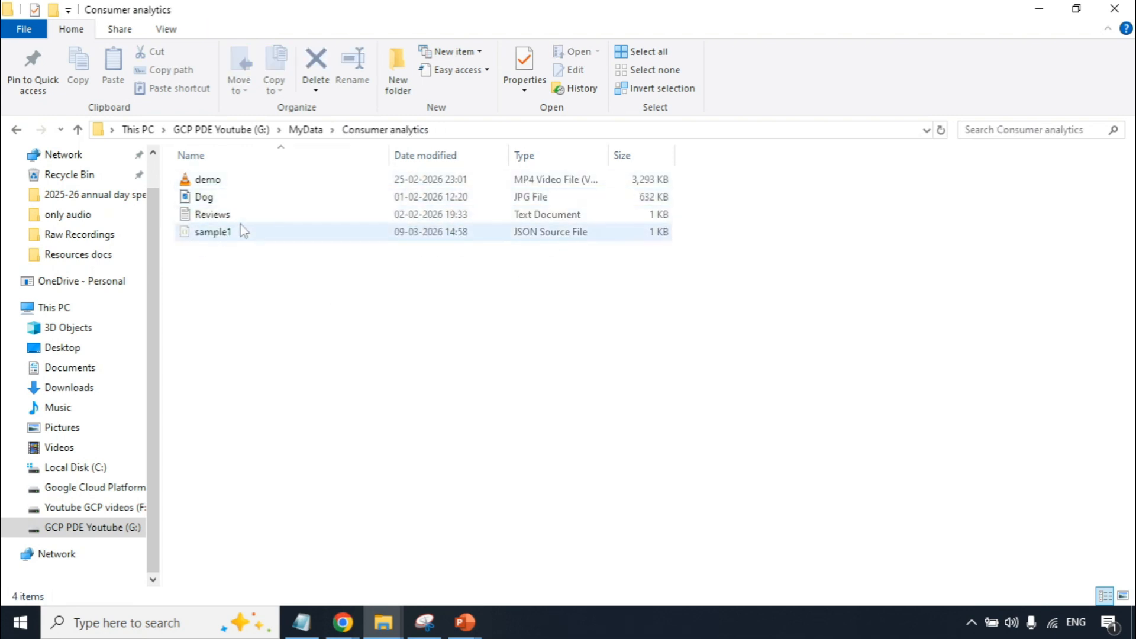
pyautogui.click(304, 130)
pyautogui.doubleClick(221, 216)
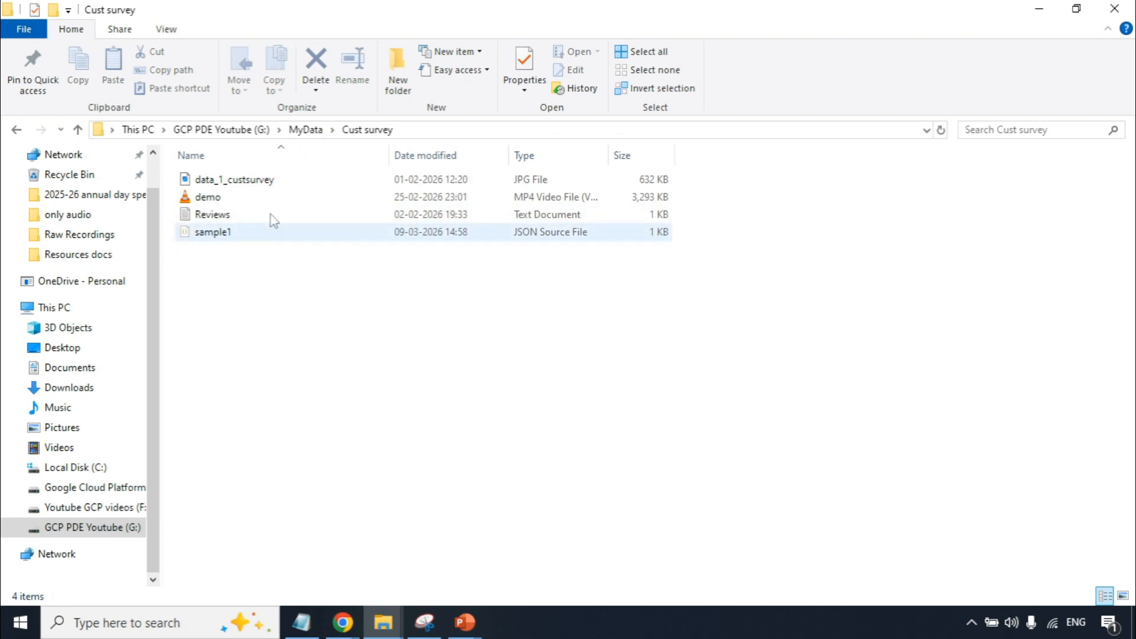
pyautogui.click(302, 131)
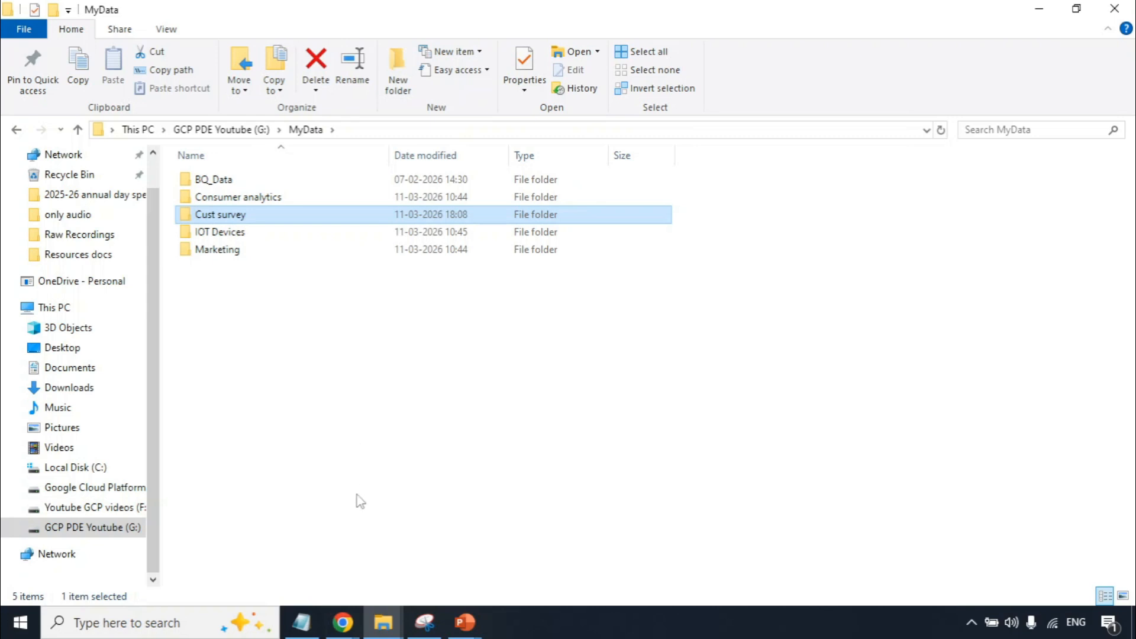
# Switch back to the Chrome window showing the data-lake-your-cloud-trek-1 bucket in the Google Cloud console.
pyautogui.click(343, 621)
pyautogui.click(433, 565)
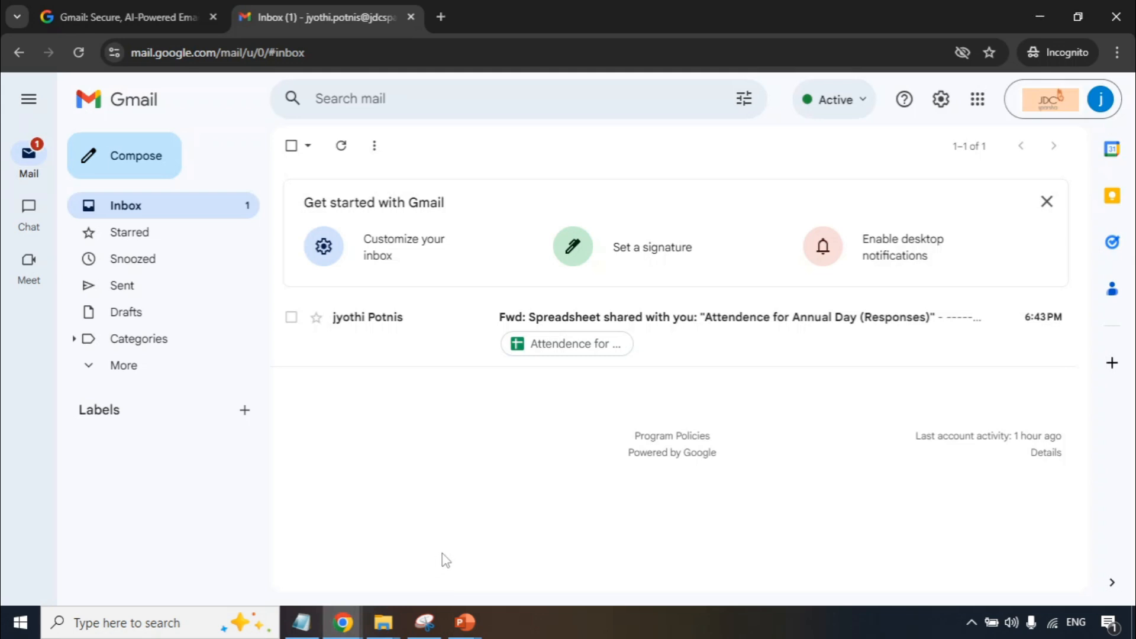
pyautogui.moveTo(355, 623)
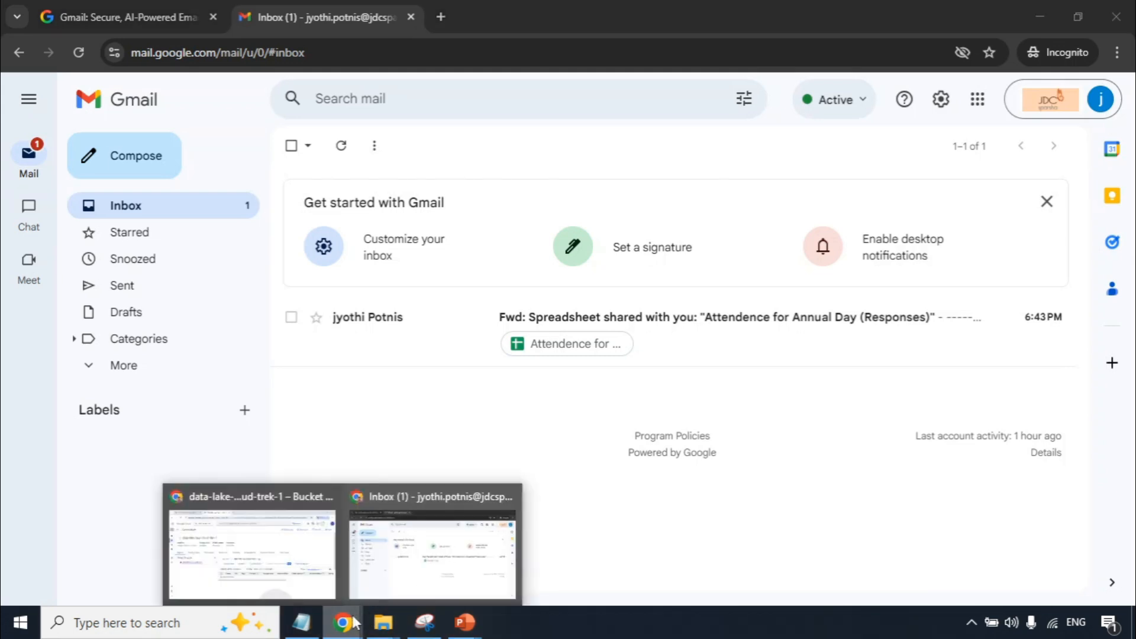
pyautogui.click(290, 541)
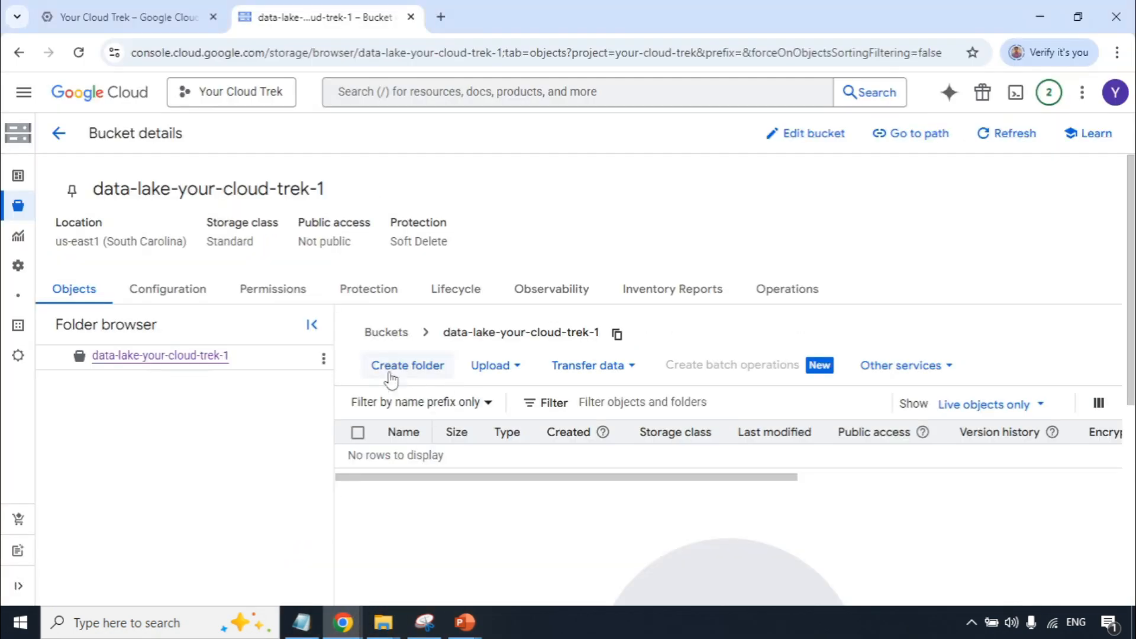
# Upload the files demo, Dog, Reviews and sample1 from the Consumer analytics folder to the bucket and dismiss the upload notification.
pyautogui.click(517, 372)
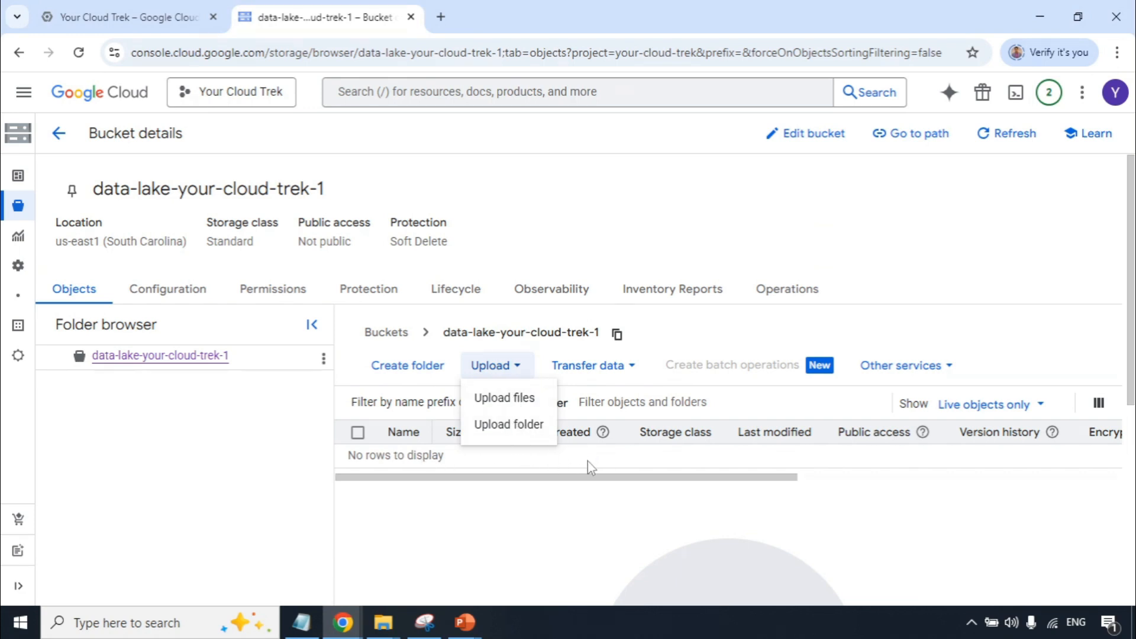
pyautogui.click(521, 399)
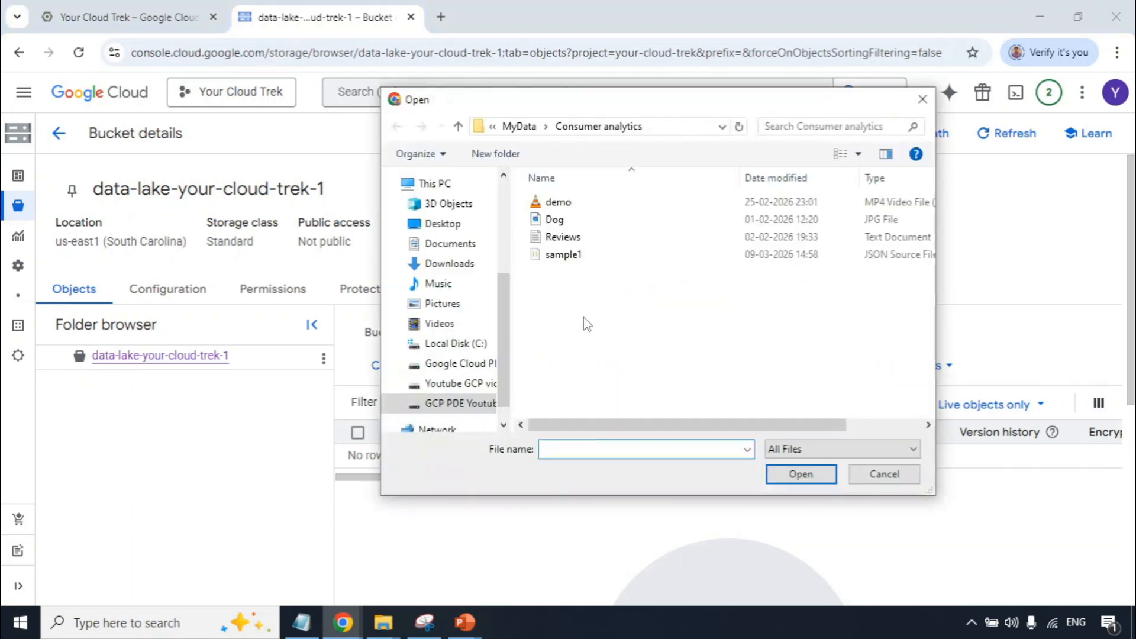
pyautogui.click(554, 206)
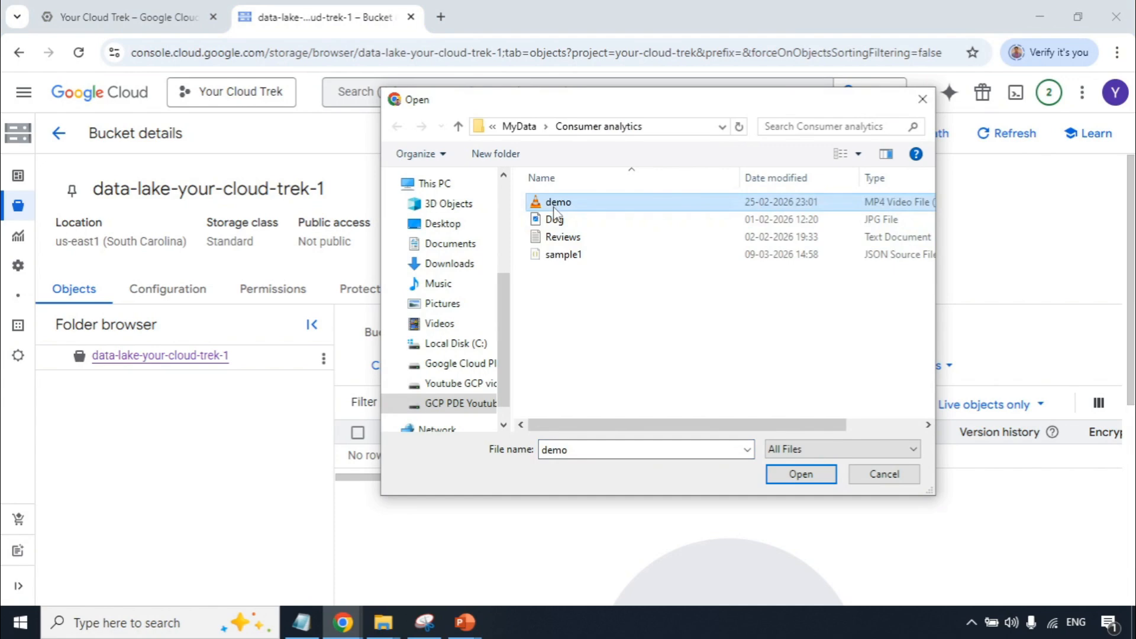
pyautogui.hotkey('ctrl', 'a')
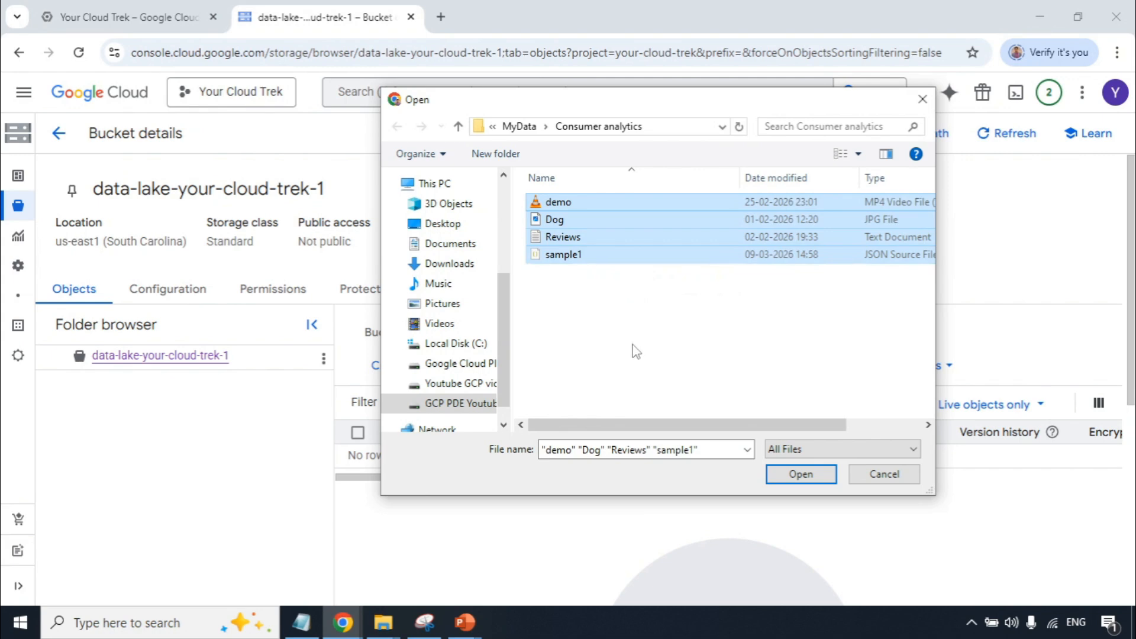
pyautogui.click(799, 477)
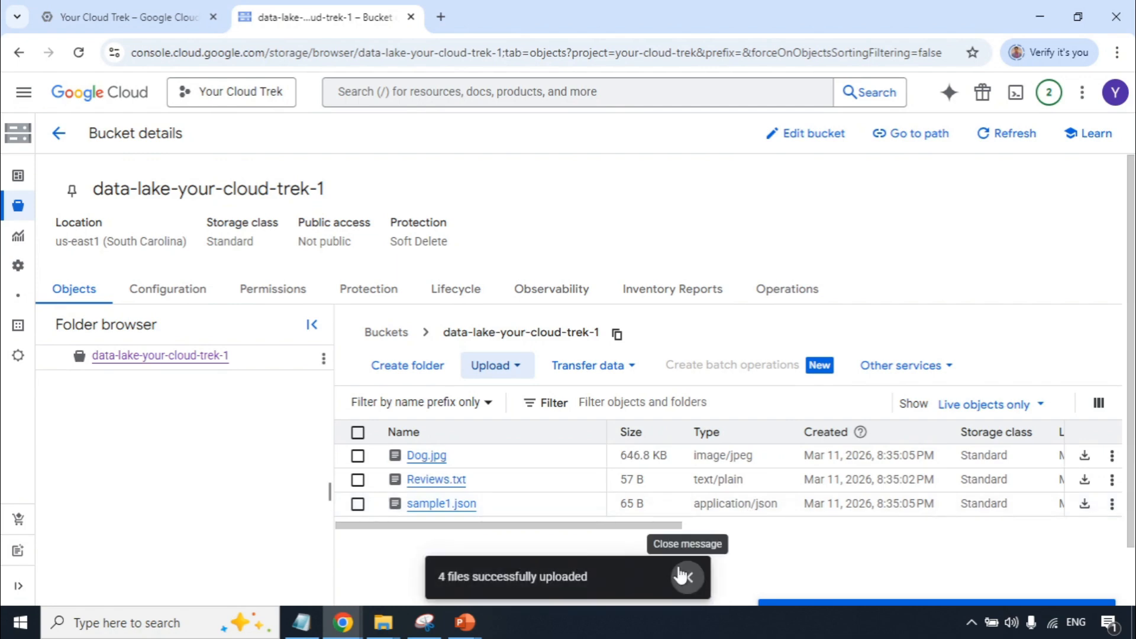
pyautogui.click(685, 576)
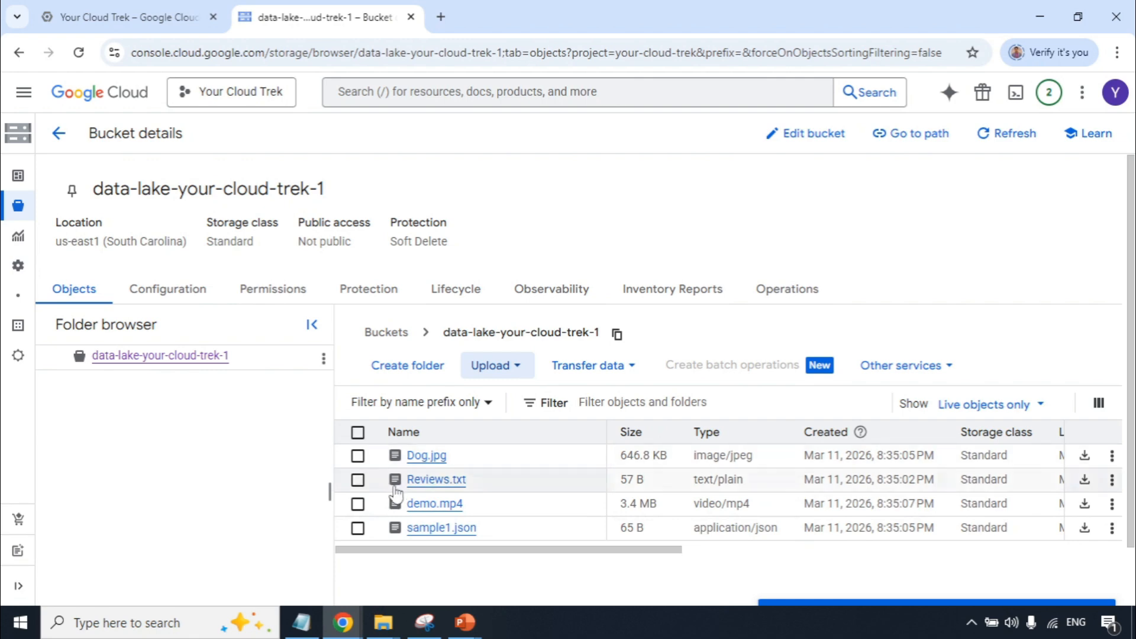